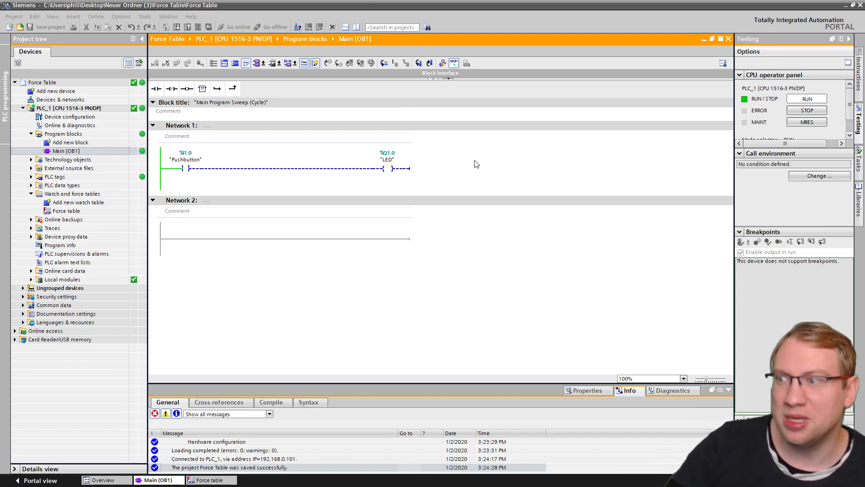
- Open PLC_1's empty Force table from the Watch and force tables folder
{"action": "left_click", "coordinate": [448, 172]}
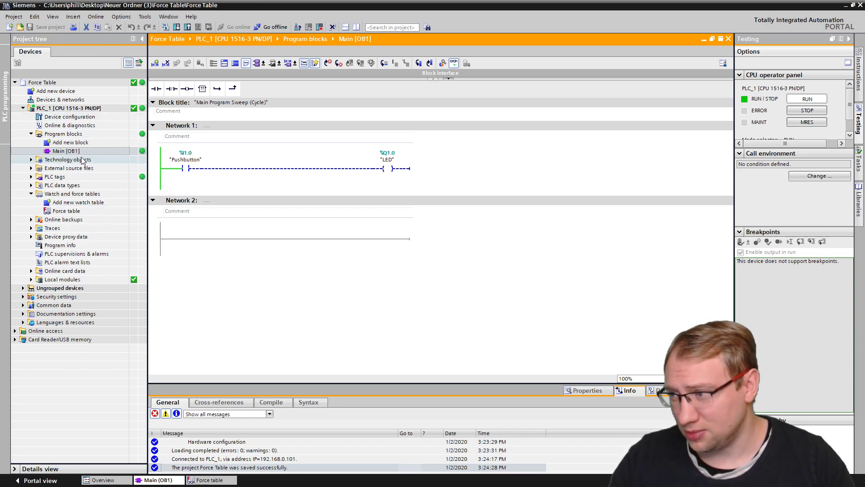
{"action": "left_click", "coordinate": [66, 210]}
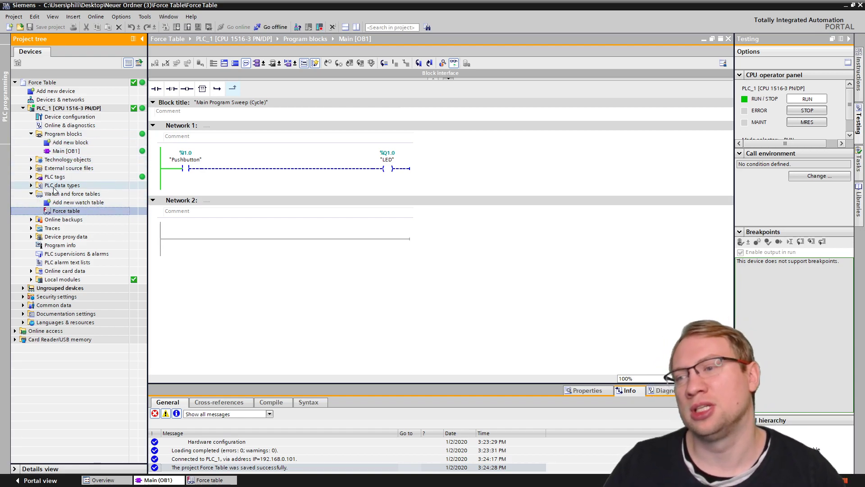
{"action": "left_click", "coordinate": [56, 194]}
{"action": "left_click", "coordinate": [54, 108]}
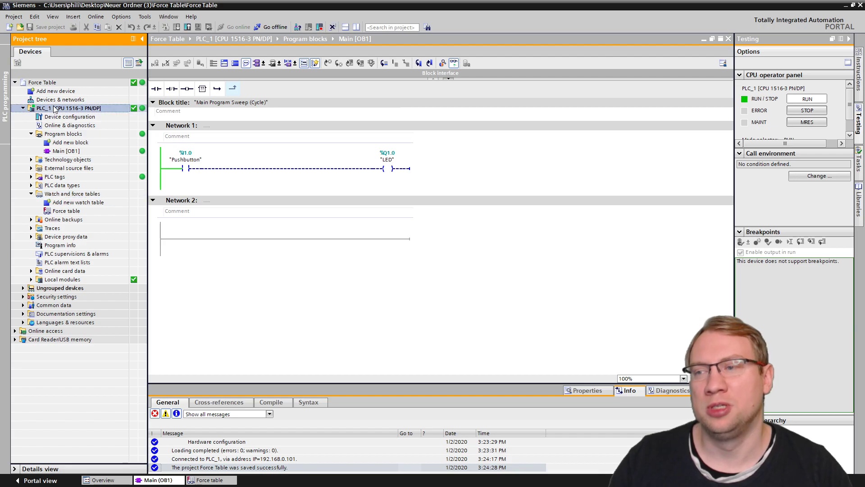
{"action": "left_click", "coordinate": [58, 194]}
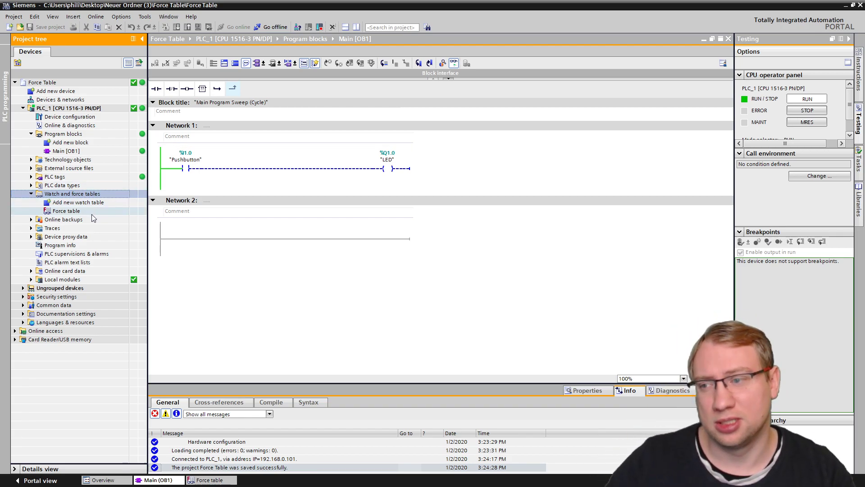
{"action": "left_click", "coordinate": [63, 212]}
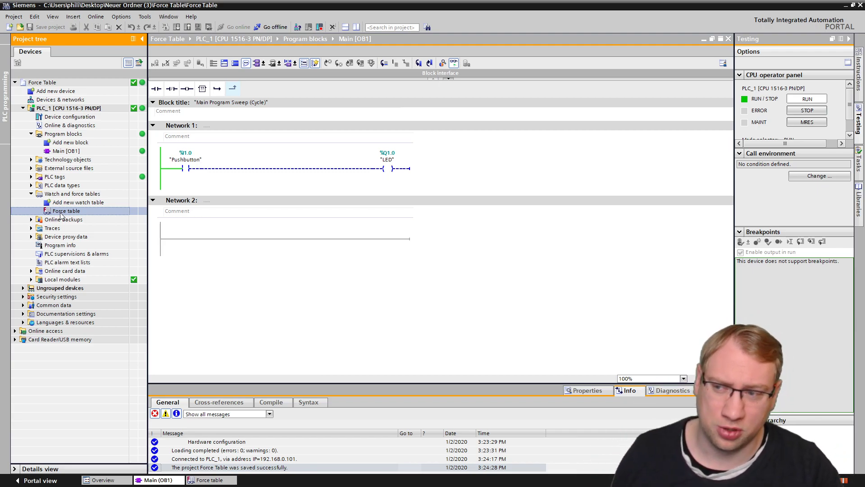
{"action": "double_click", "coordinate": [60, 215]}
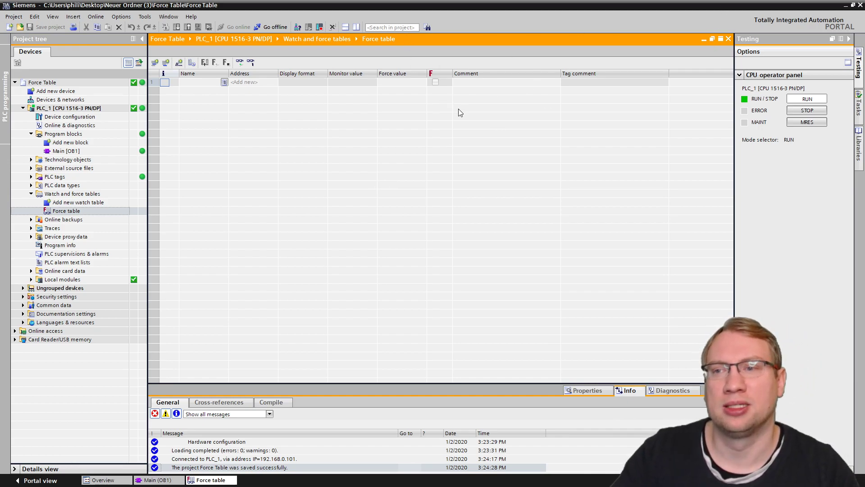
- Choose the LED tag from row 1's tag list, giving %Q1.0:P in Bool format
{"action": "left_click", "coordinate": [198, 83]}
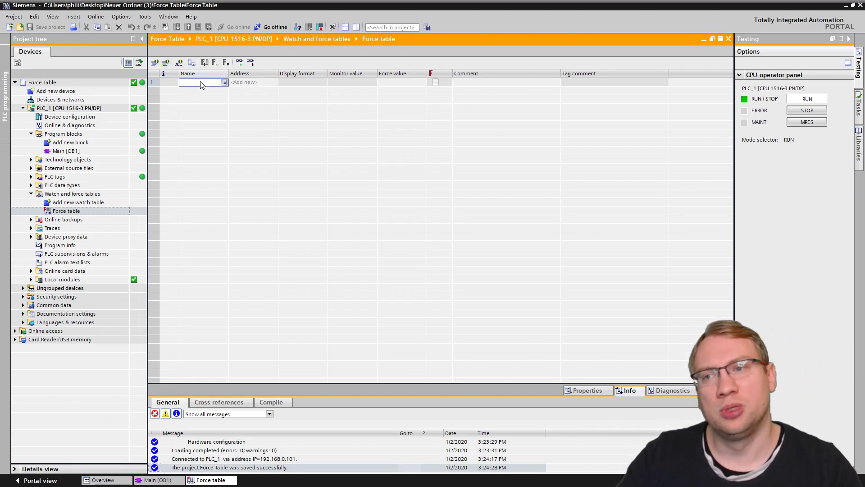
{"action": "left_click", "coordinate": [255, 81]}
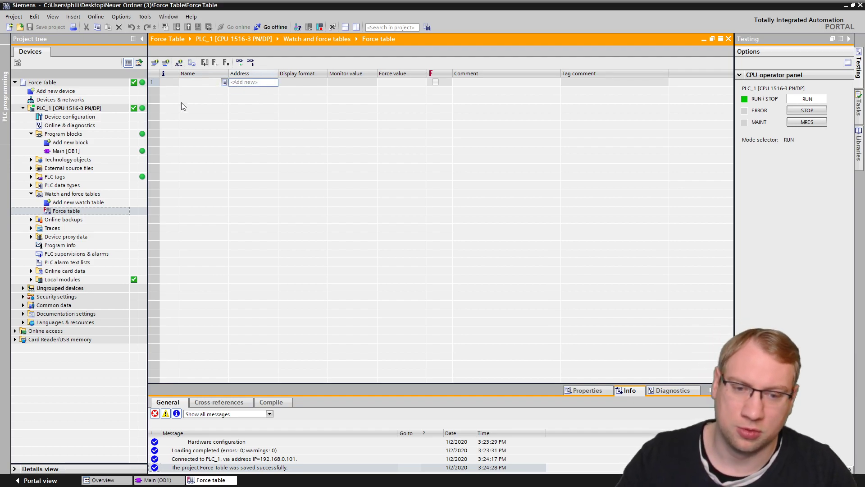
{"action": "left_click", "coordinate": [216, 83]}
{"action": "left_click", "coordinate": [224, 82]}
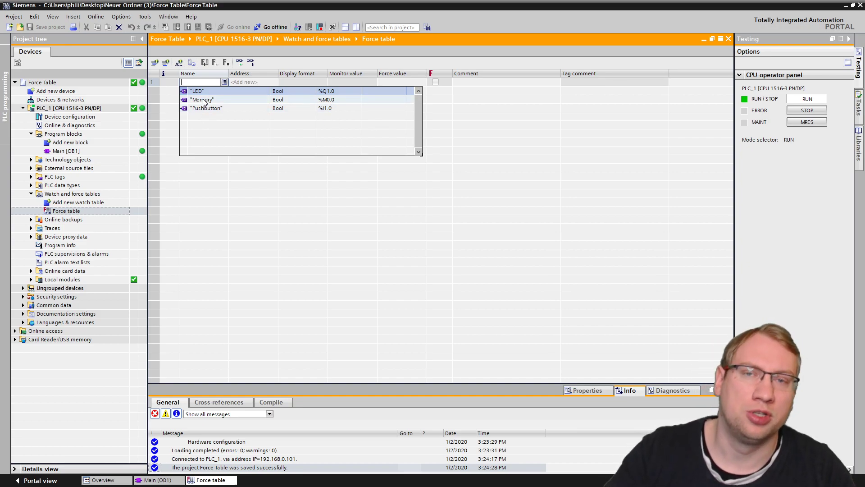
{"action": "left_click", "coordinate": [235, 91]}
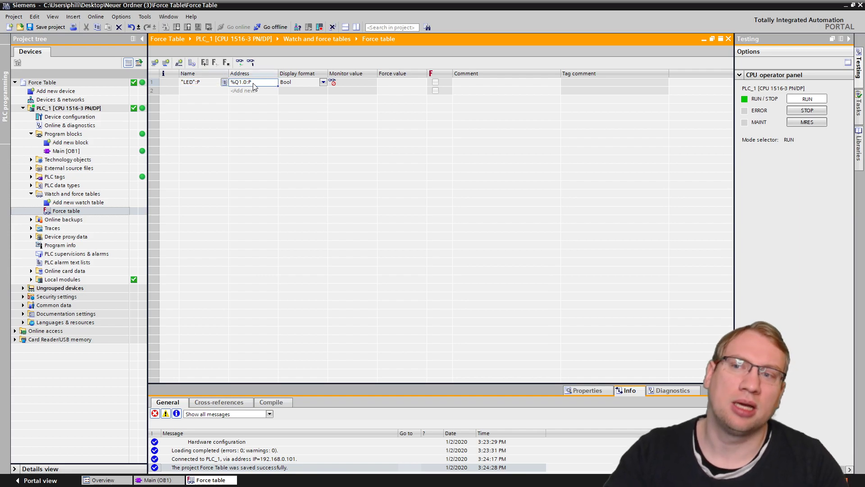
{"action": "left_click", "coordinate": [204, 85]}
{"action": "key", "text": "BackSpace"}
{"action": "key", "text": "BackSpace"}
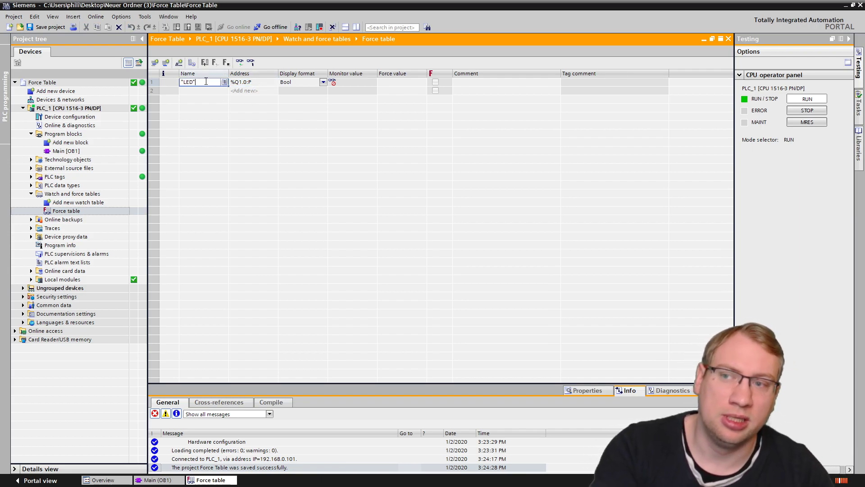
{"action": "key", "text": "Return"}
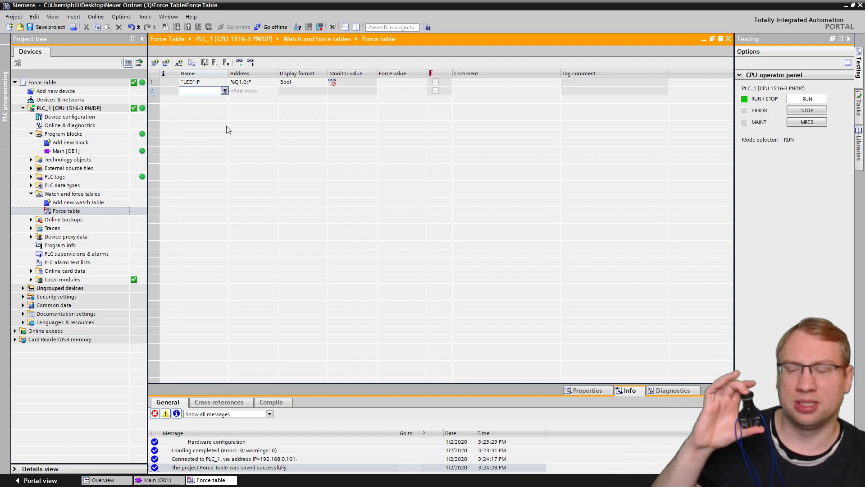
- Add Pushbutton (%I1.0:P) to row 2 and compare the addresses against the Default tag table
{"action": "left_click", "coordinate": [224, 91]}
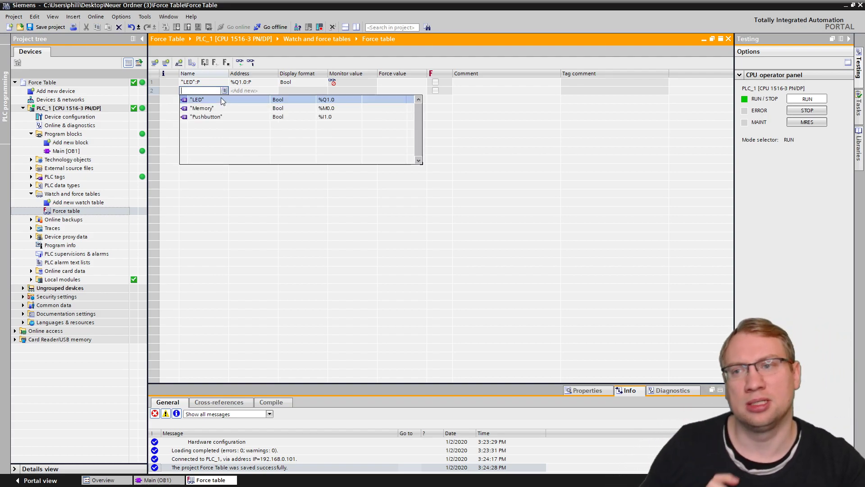
{"action": "left_click", "coordinate": [212, 118]}
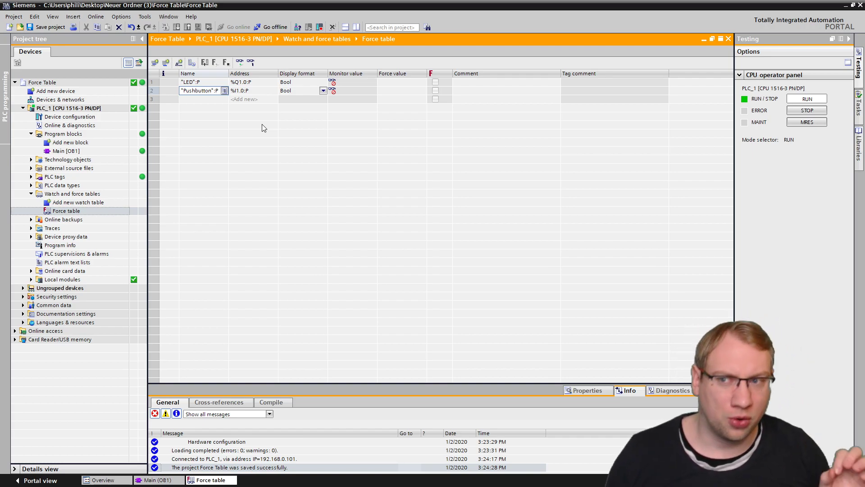
{"action": "left_click", "coordinate": [31, 176]}
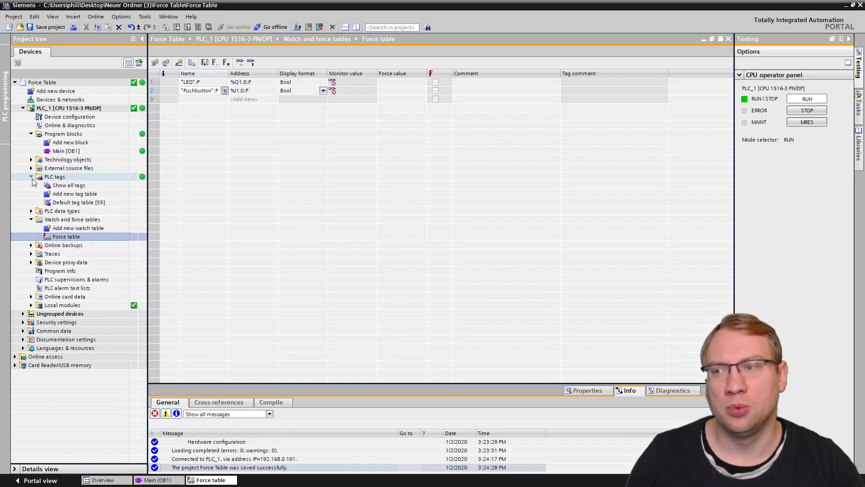
{"action": "double_click", "coordinate": [70, 202]}
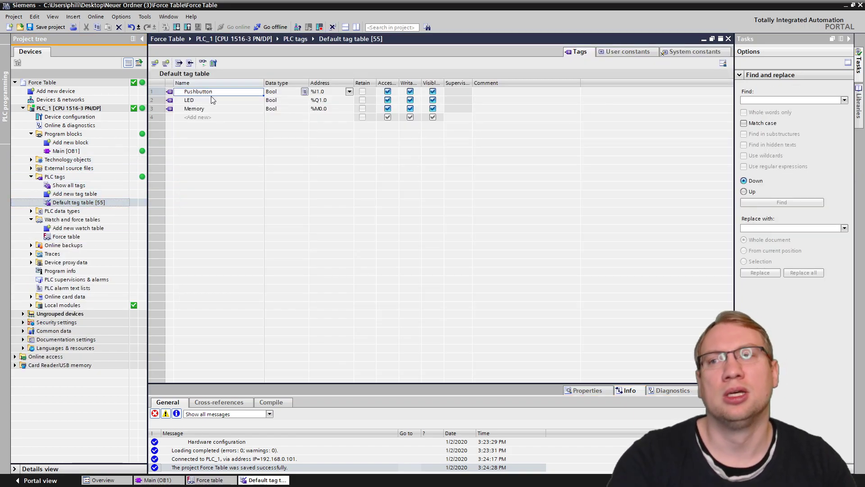
{"action": "left_click", "coordinate": [197, 101]}
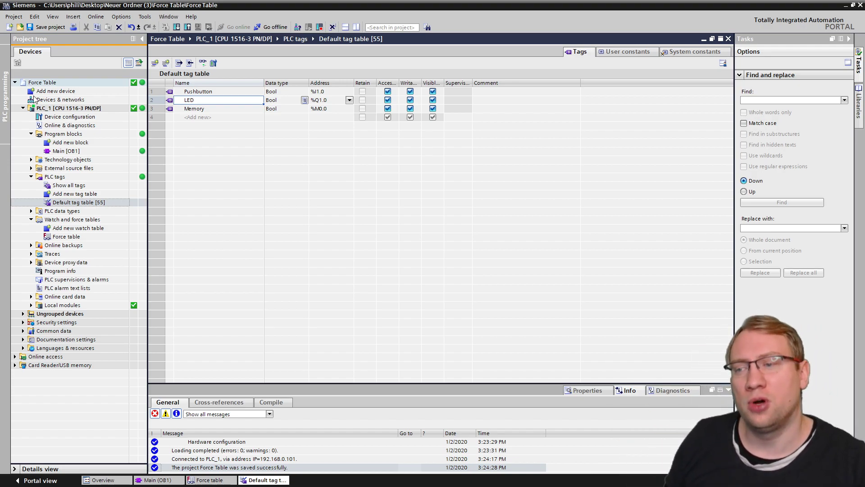
{"action": "double_click", "coordinate": [93, 236]}
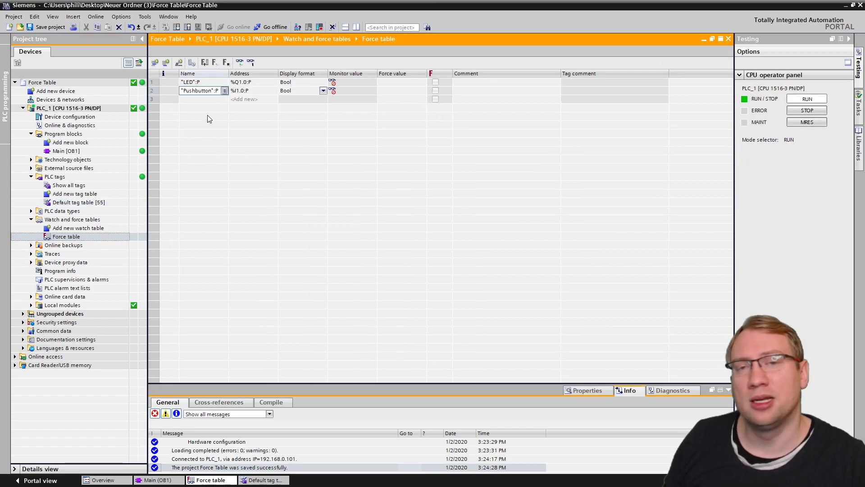
- Add the Memory tag (%M0.0, Bool) as the third force-table row
{"action": "left_click", "coordinate": [248, 92]}
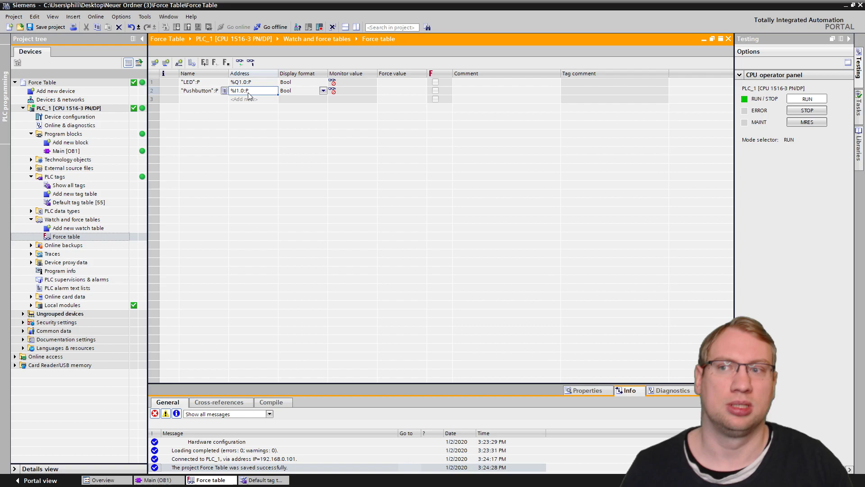
{"action": "left_click", "coordinate": [223, 100]}
{"action": "left_click", "coordinate": [224, 99]}
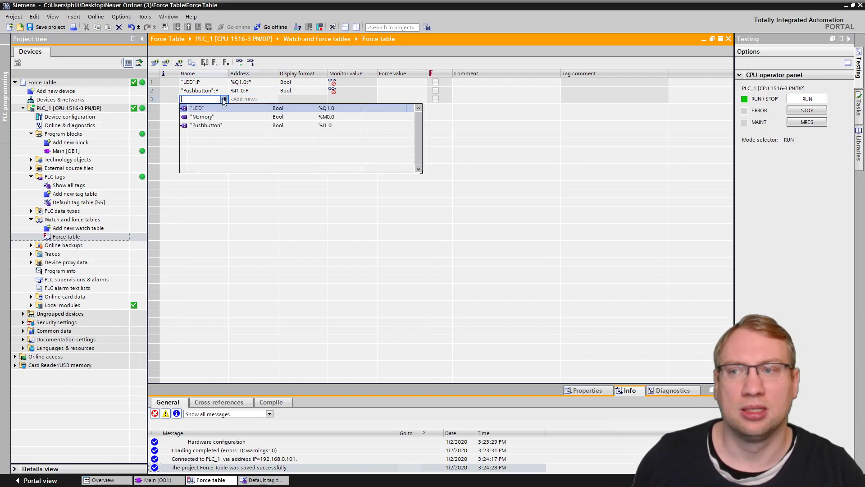
{"action": "left_click", "coordinate": [216, 117]}
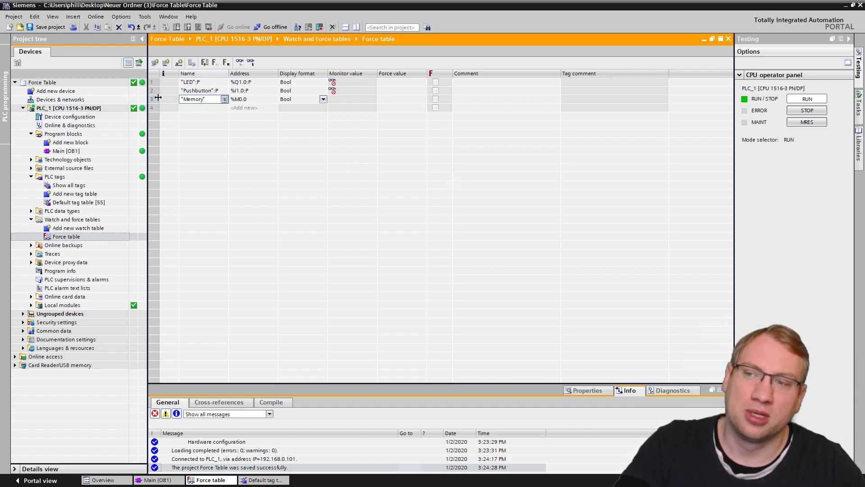
- Review the rows' addresses %Q1.0:P, %I1.0:P, %M0.0 and Bool formats, and reopen Main [OB1]
{"action": "left_click", "coordinate": [257, 101]}
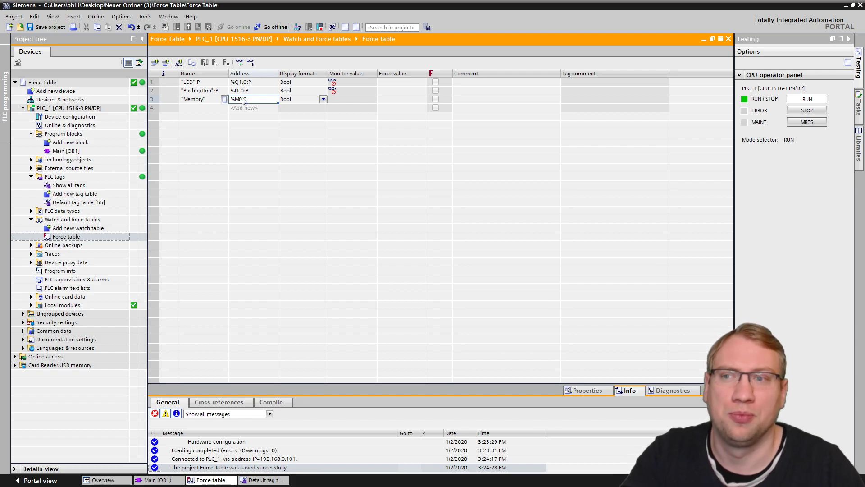
{"action": "left_click", "coordinate": [250, 83]}
{"action": "left_click", "coordinate": [251, 91]}
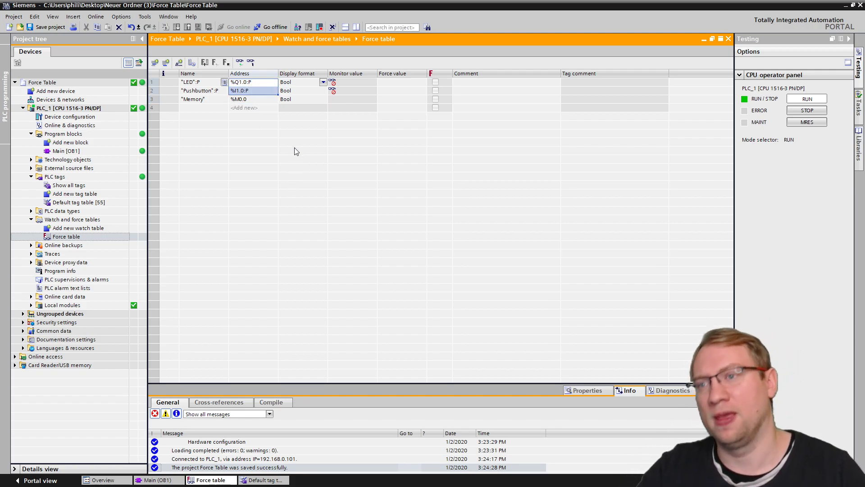
{"action": "left_click", "coordinate": [301, 99]}
{"action": "left_click", "coordinate": [201, 82]}
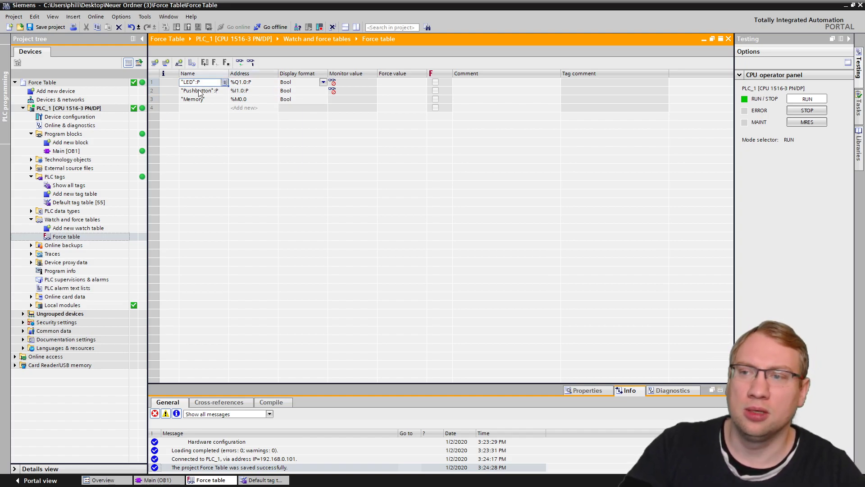
{"action": "left_click", "coordinate": [200, 91]}
{"action": "left_click", "coordinate": [200, 100]}
{"action": "double_click", "coordinate": [66, 151]}
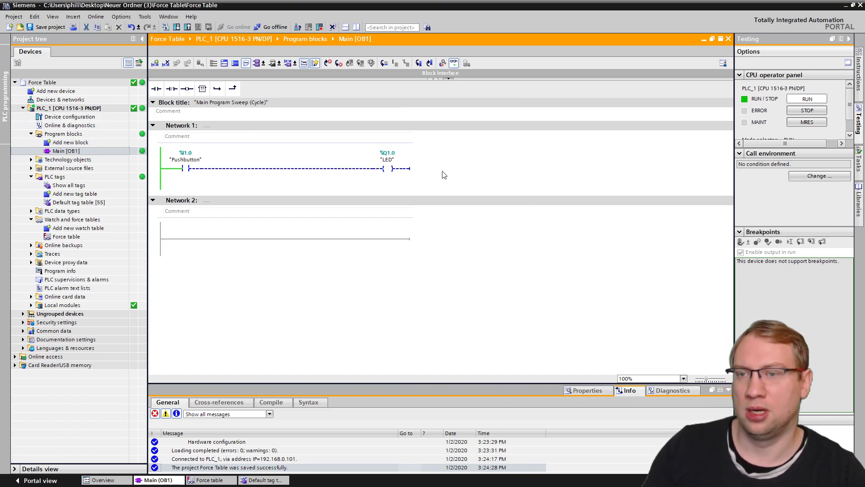
- Float the Main [OB1] ladder editor as its own window and move it aside
{"action": "scroll", "coordinate": [313, 170], "scroll_direction": "up", "scroll_amount": 3}
{"action": "scroll", "coordinate": [312, 170], "scroll_direction": "down", "scroll_amount": 2}
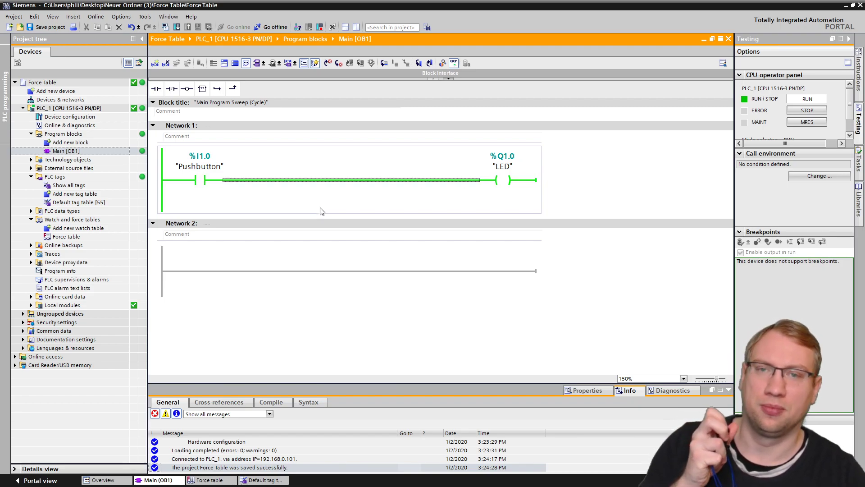
{"action": "left_click", "coordinate": [712, 39]}
{"action": "left_click_drag", "start_coordinate": [453, 18], "coordinate": [864, 97]}
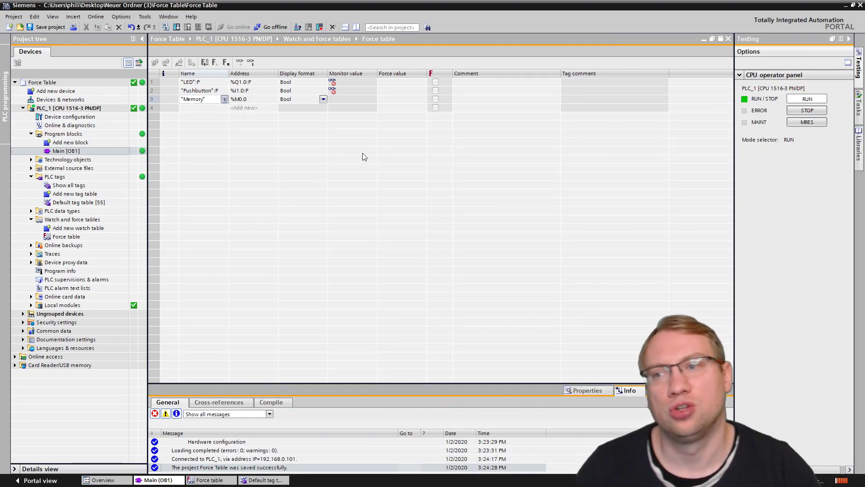
- Float the force table and arrange it beside the ladder editor, both aligned at the top
{"action": "left_click", "coordinate": [170, 58]}
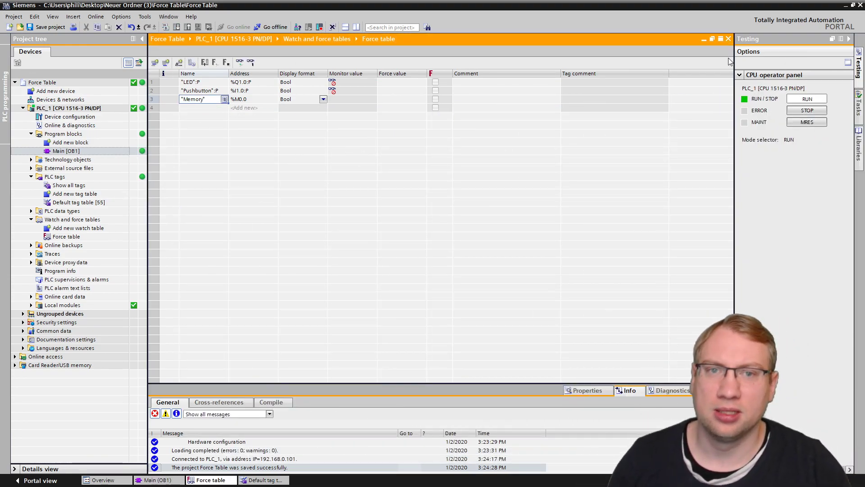
{"action": "left_click", "coordinate": [711, 39]}
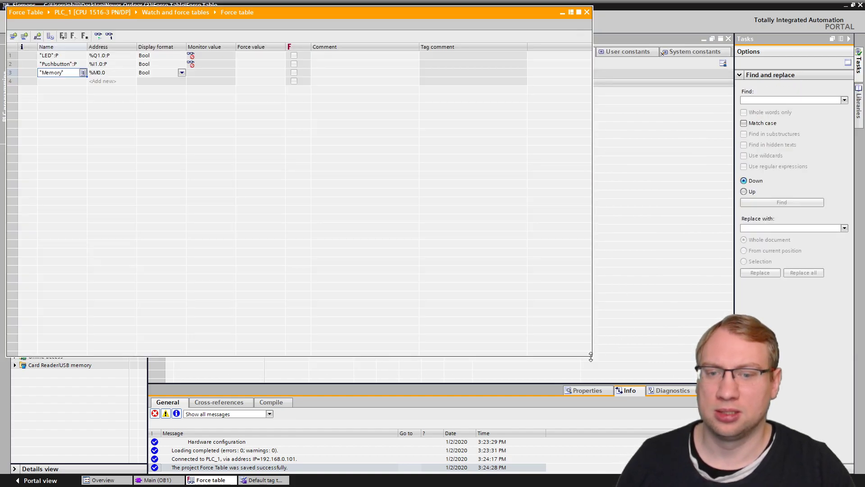
{"action": "left_click_drag", "start_coordinate": [591, 357], "coordinate": [323, 113]}
{"action": "left_click_drag", "start_coordinate": [253, 16], "coordinate": [257, 90]}
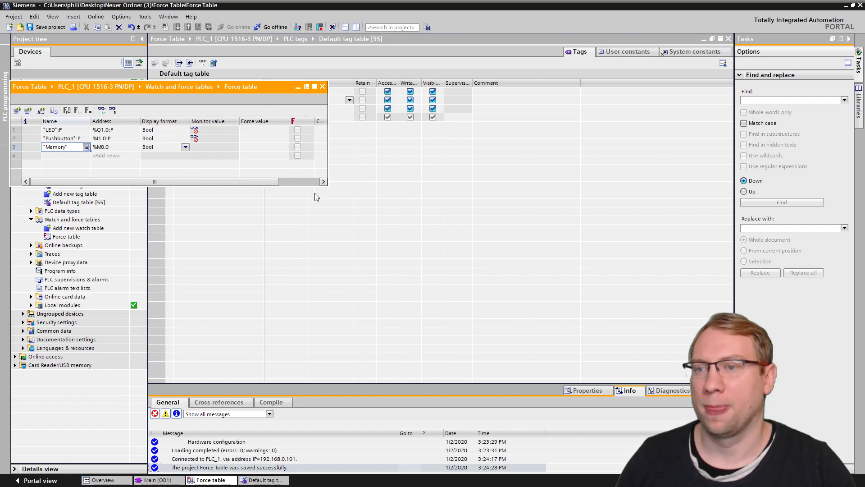
{"action": "left_click_drag", "start_coordinate": [311, 209], "coordinate": [288, 376]}
{"action": "left_click_drag", "start_coordinate": [235, 88], "coordinate": [261, 60]}
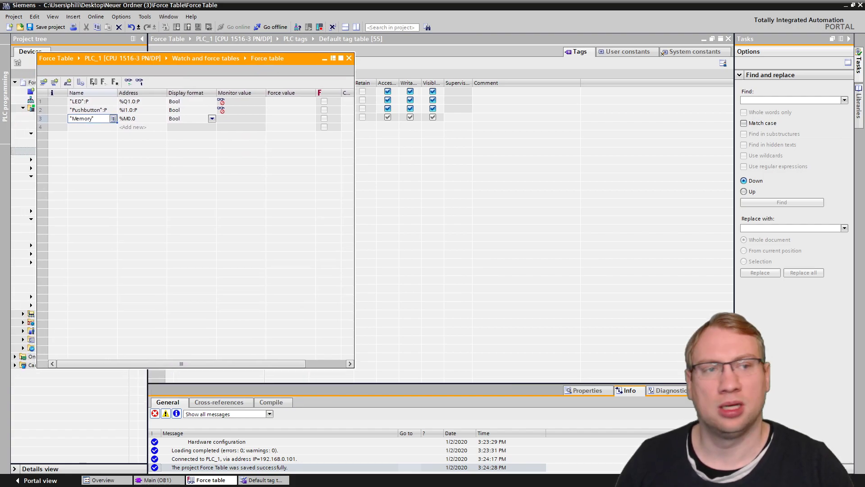
{"action": "left_click_drag", "start_coordinate": [662, 53], "coordinate": [547, 45]}
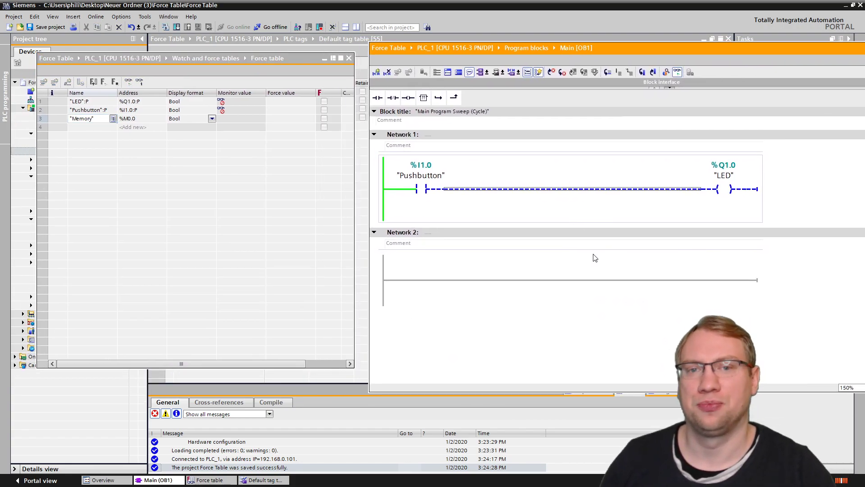
{"action": "left_click_drag", "start_coordinate": [264, 59], "coordinate": [292, 50]}
{"action": "left_click_drag", "start_coordinate": [460, 52], "coordinate": [463, 148]}
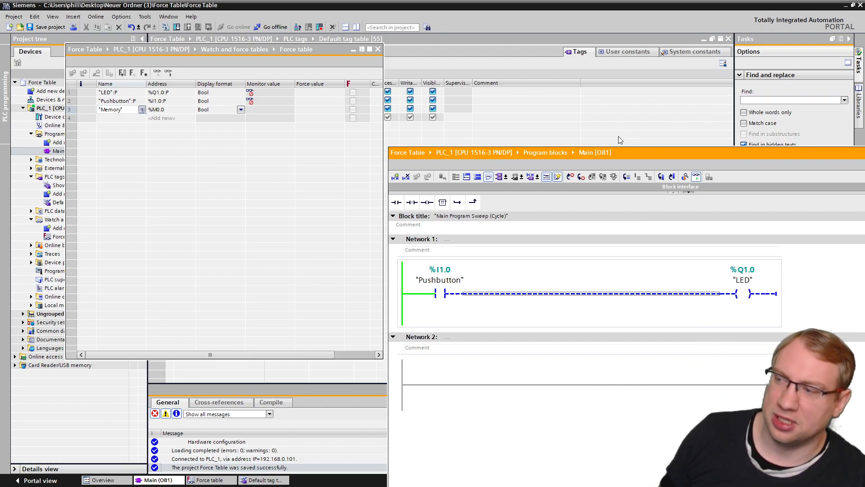
{"action": "left_click_drag", "start_coordinate": [611, 155], "coordinate": [608, 50]}
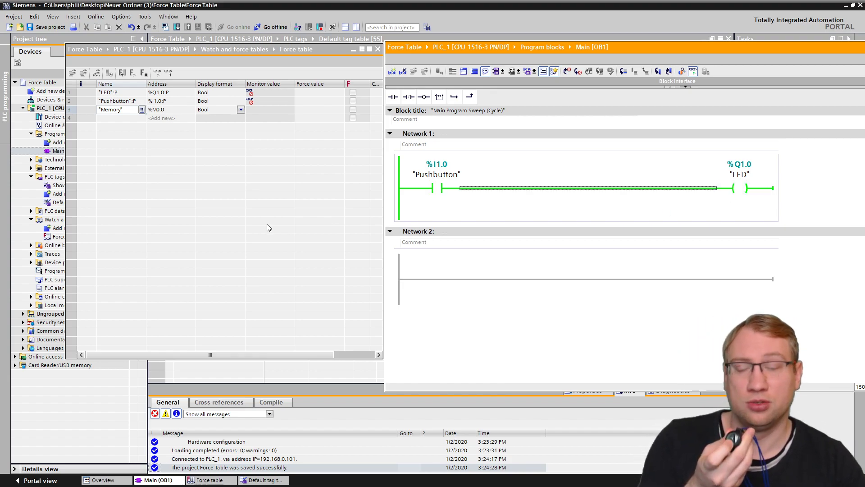
- Start Monitor all in the force table and switch to the Force value columns
{"action": "left_click", "coordinate": [238, 232]}
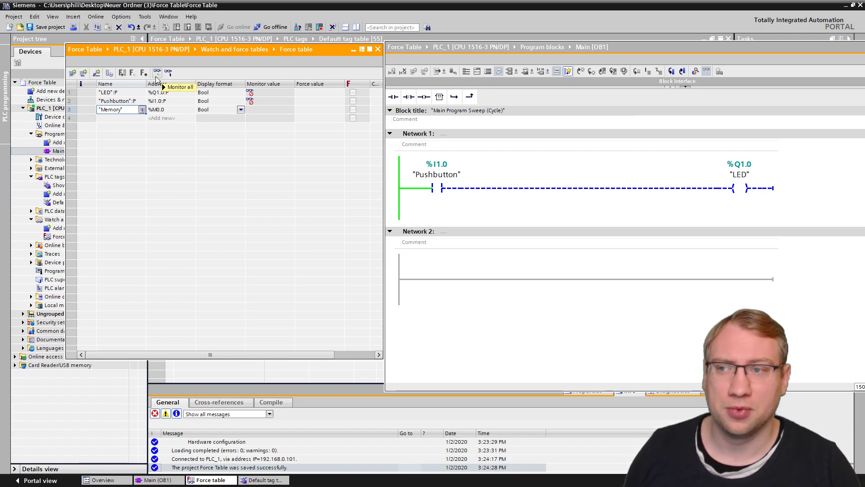
{"action": "left_click", "coordinate": [156, 74]}
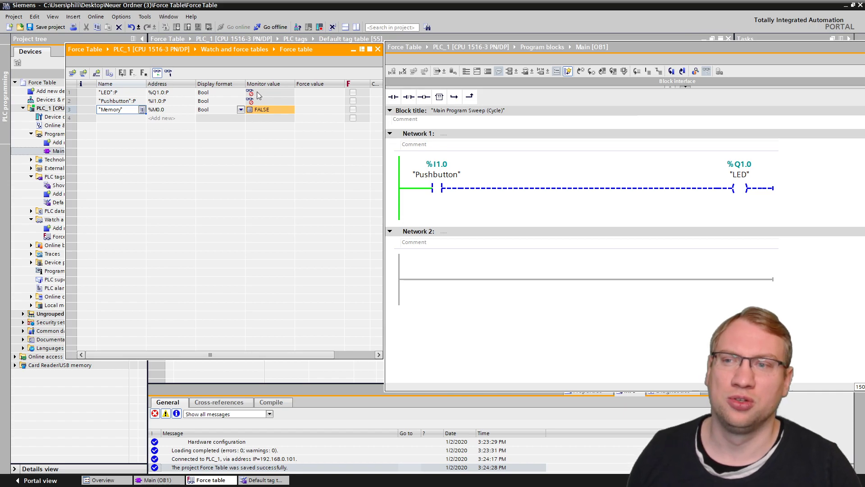
{"action": "mouse_move", "coordinate": [258, 95]}
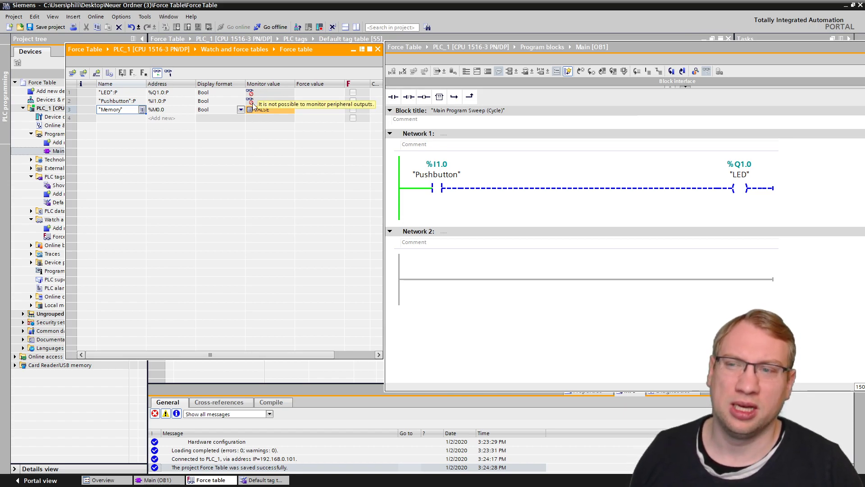
{"action": "left_click", "coordinate": [259, 93]}
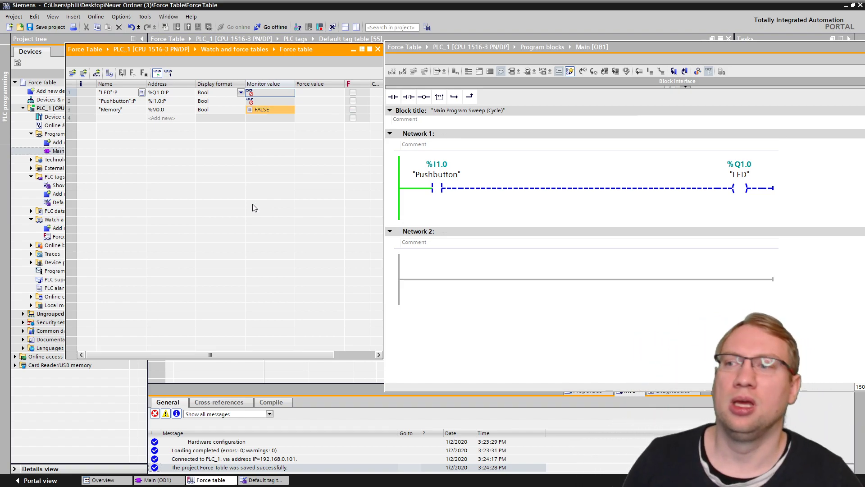
{"action": "left_click", "coordinate": [110, 75]}
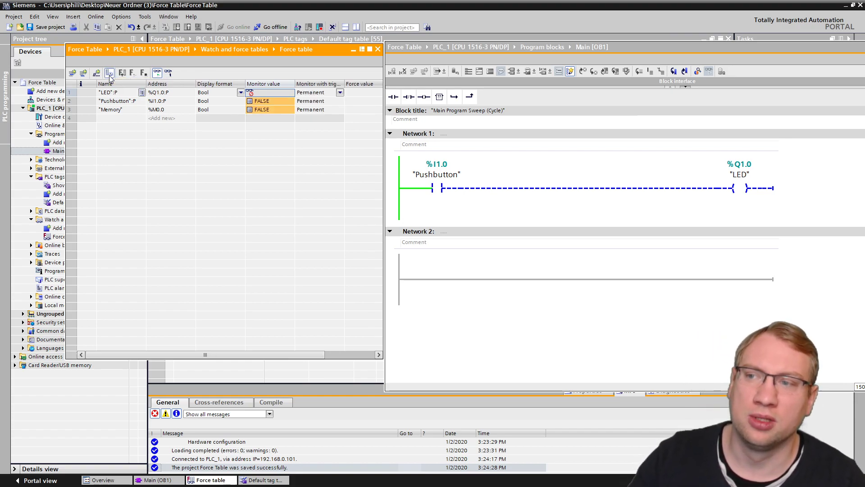
{"action": "left_click", "coordinate": [68, 101]}
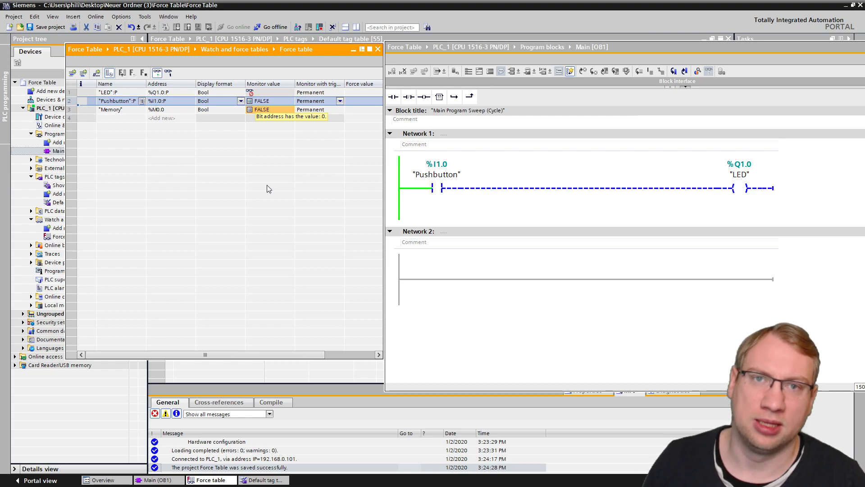
{"action": "left_click", "coordinate": [110, 73]}
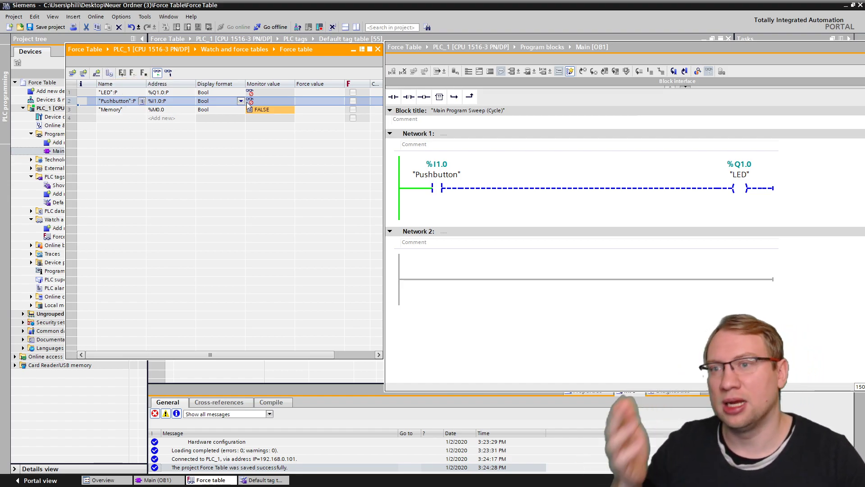
{"action": "left_click", "coordinate": [109, 74]}
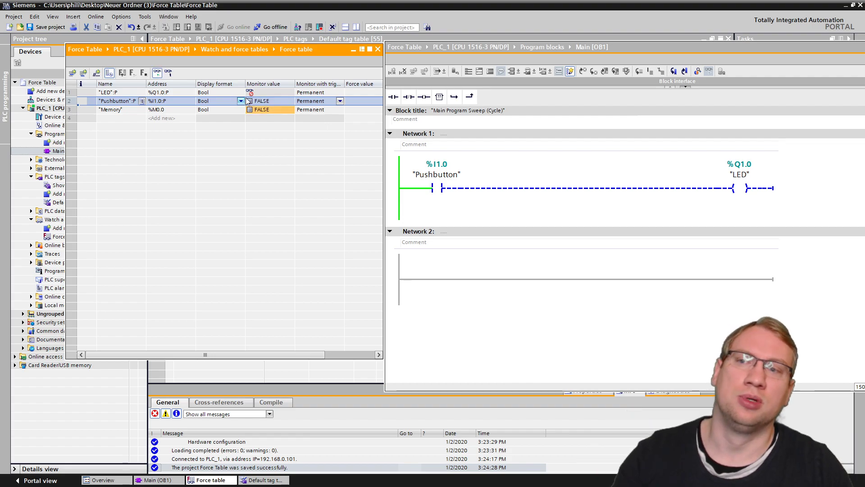
{"action": "left_click", "coordinate": [331, 111]}
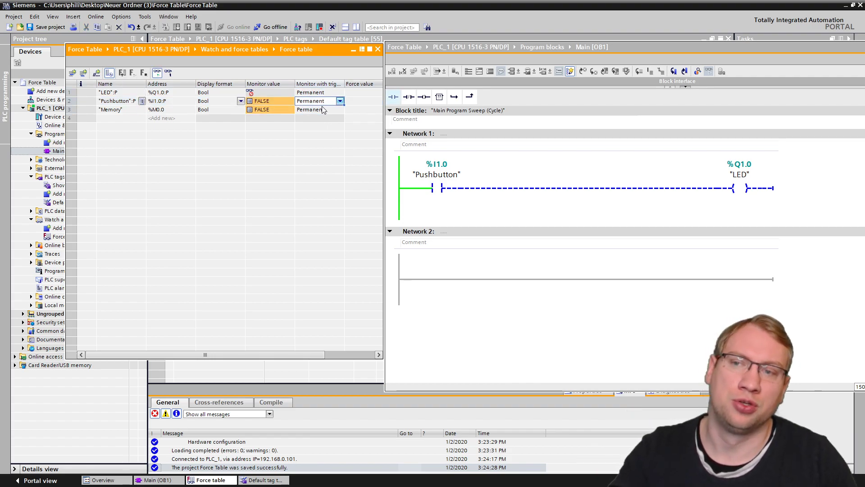
{"action": "left_click", "coordinate": [109, 73]}
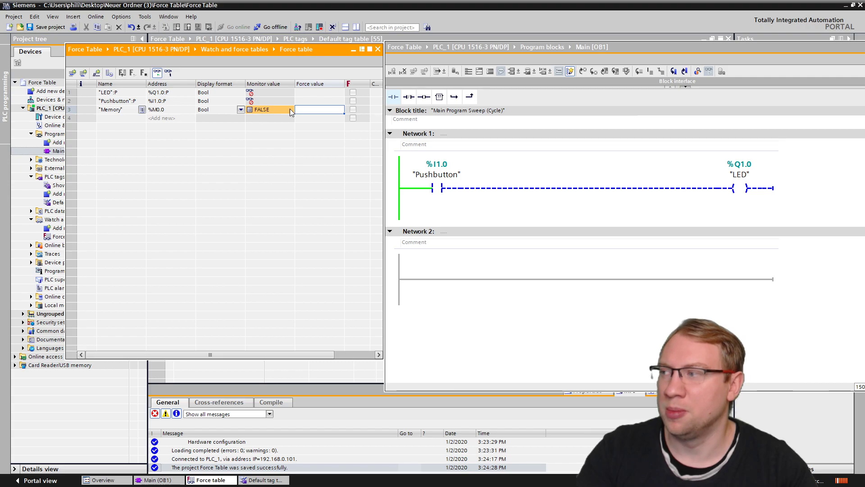
- Enter 1 as Memory's force value, then clear it again, leaving it empty
{"action": "left_click", "coordinate": [308, 119]}
{"action": "left_click", "coordinate": [307, 111]}
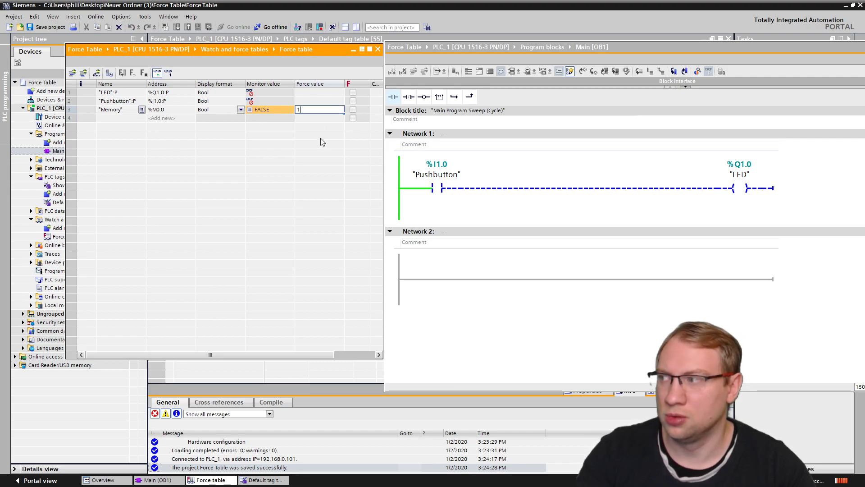
{"action": "type", "text": "1"}
{"action": "key", "text": "Return"}
{"action": "left_click", "coordinate": [353, 111]}
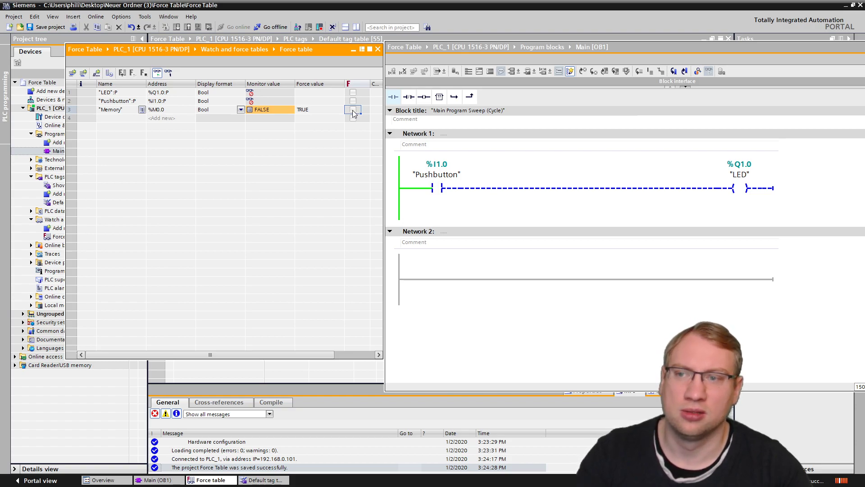
{"action": "left_click", "coordinate": [306, 111]}
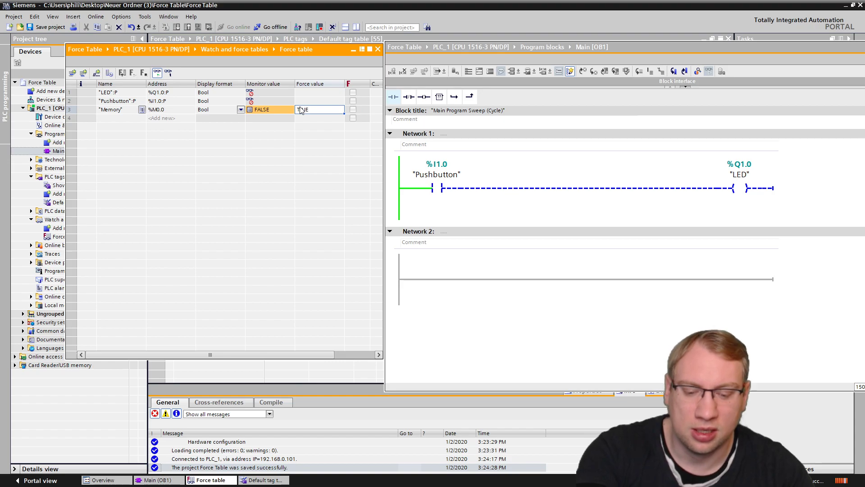
{"action": "key", "text": "BackSpace"}
{"action": "key", "text": "BackSpace"}
{"action": "key", "text": "BackSpace"}
{"action": "key", "text": "BackSpace"}
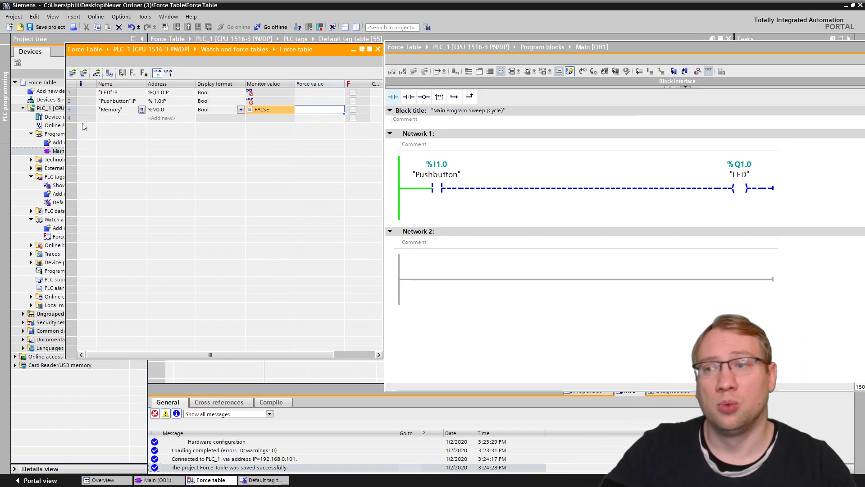
{"action": "left_click", "coordinate": [67, 109]}
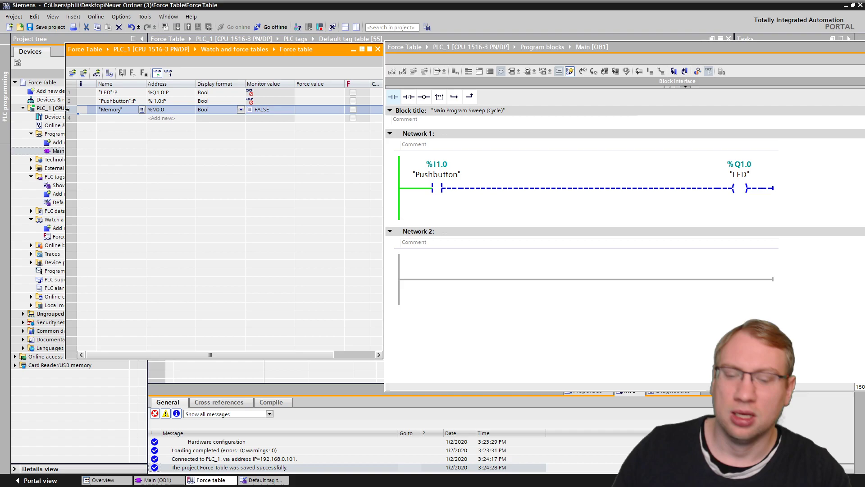
- Delete the Memory row and enter 0 (FALSE) as Pushbutton's force value
{"action": "key", "text": "Delete"}
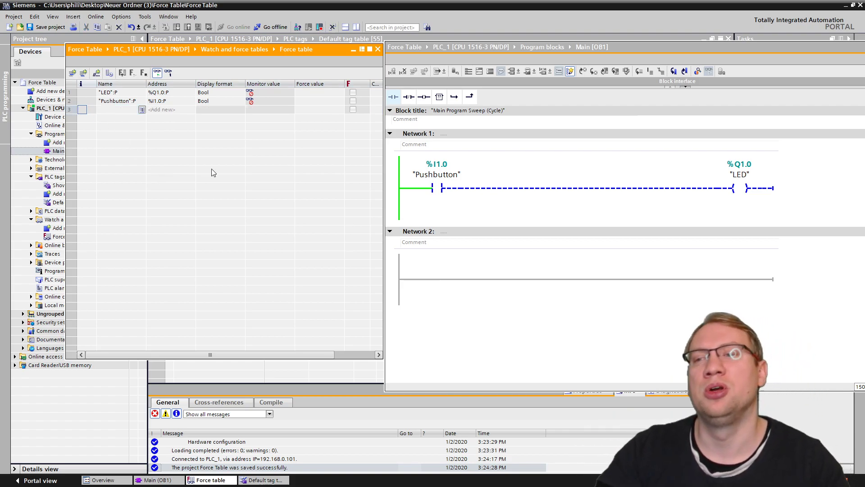
{"action": "left_click", "coordinate": [216, 101]}
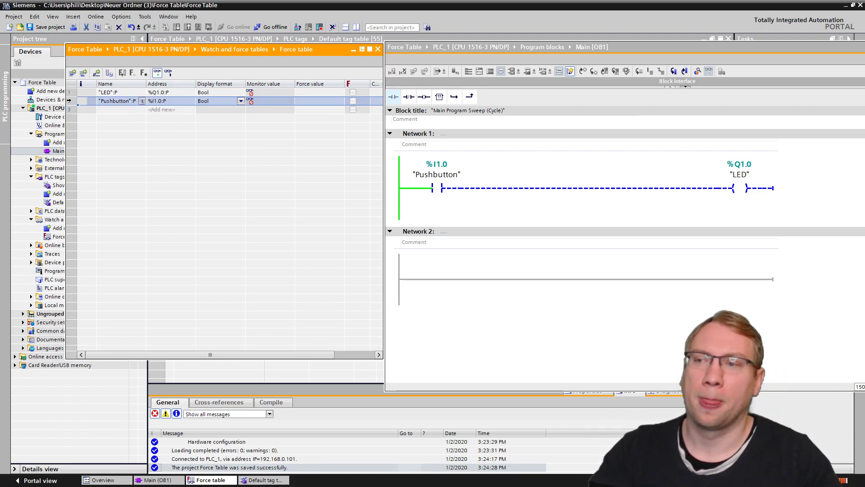
{"action": "left_click", "coordinate": [322, 101]}
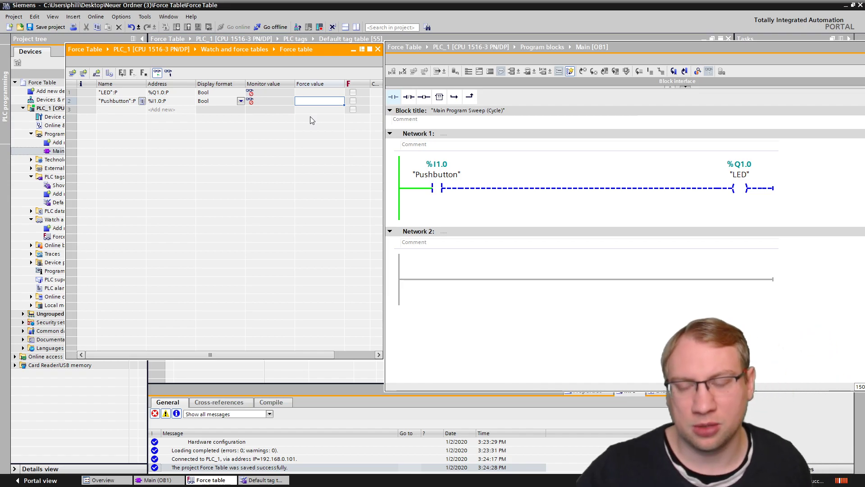
{"action": "type", "text": "0"}
{"action": "key", "text": "Return"}
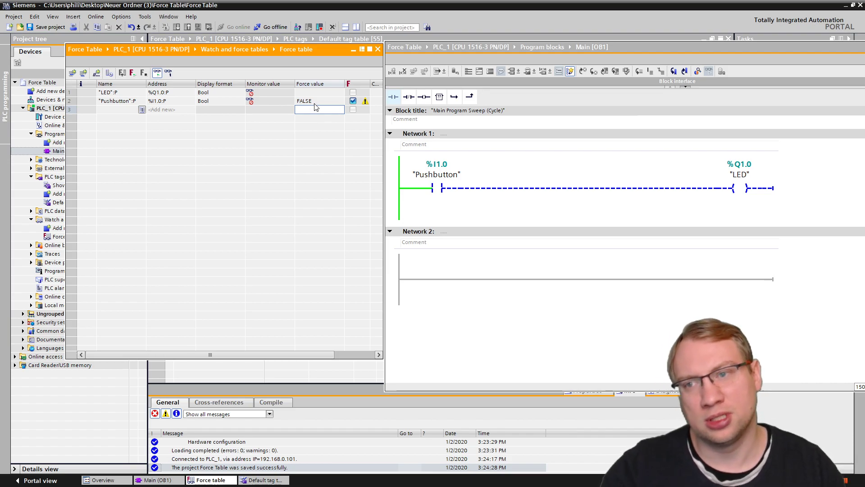
{"action": "left_click", "coordinate": [315, 103]}
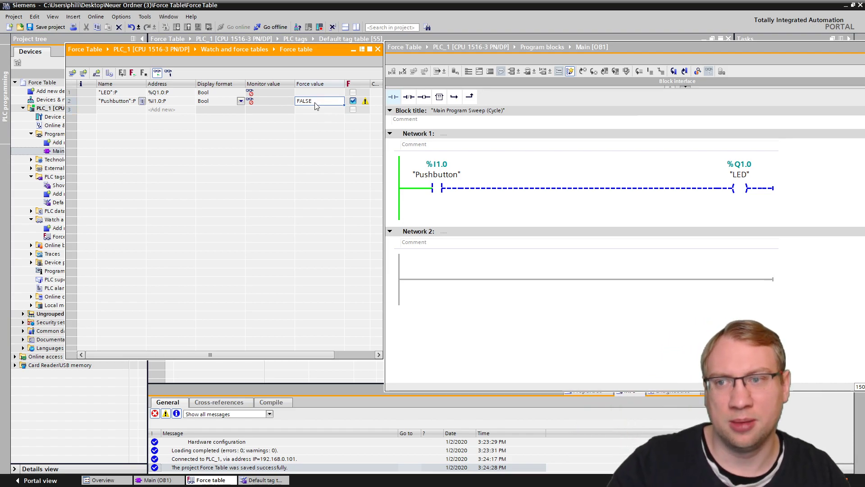
{"action": "key", "text": "BackSpace"}
{"action": "key", "text": "BackSpace"}
{"action": "key", "text": "BackSpace"}
{"action": "key", "text": "BackSpace"}
{"action": "key", "text": "BackSpace"}
{"action": "type", "text": "0"}
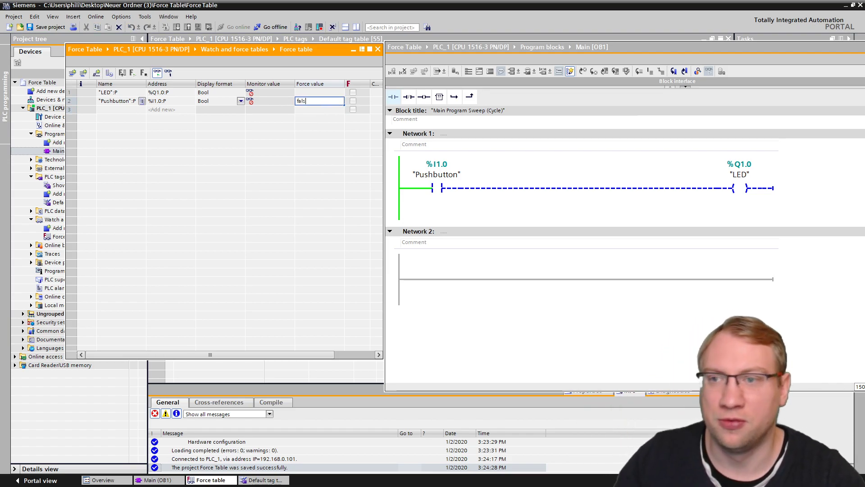
{"action": "key", "text": "Return"}
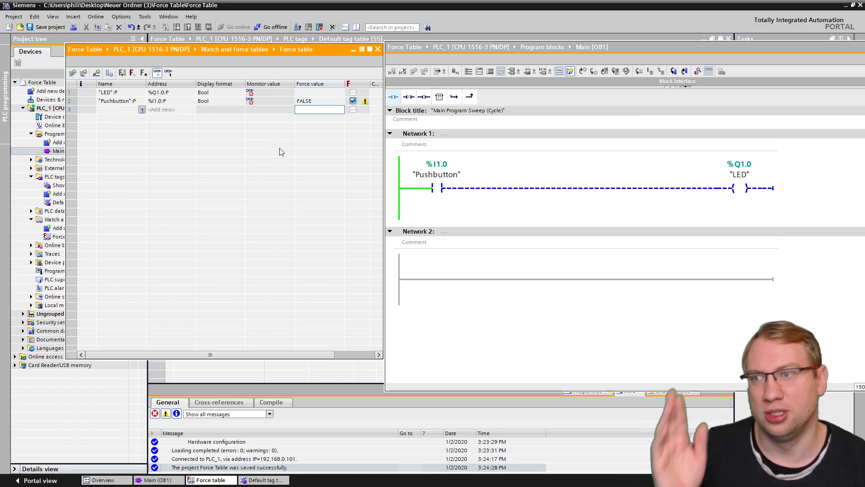
{"action": "left_click", "coordinate": [307, 103]}
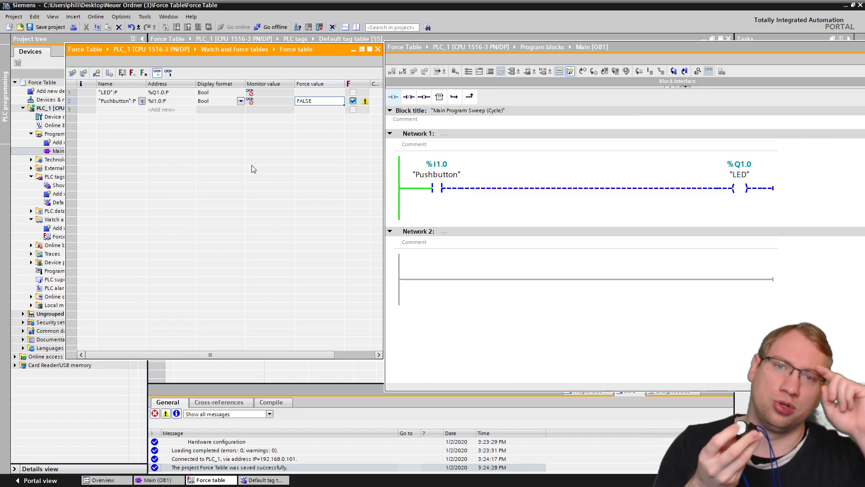
- Run Force all, confirm Yes for PLC_1, and check the forced Pushbutton contact in Main [OB1]
{"action": "left_click", "coordinate": [132, 74]}
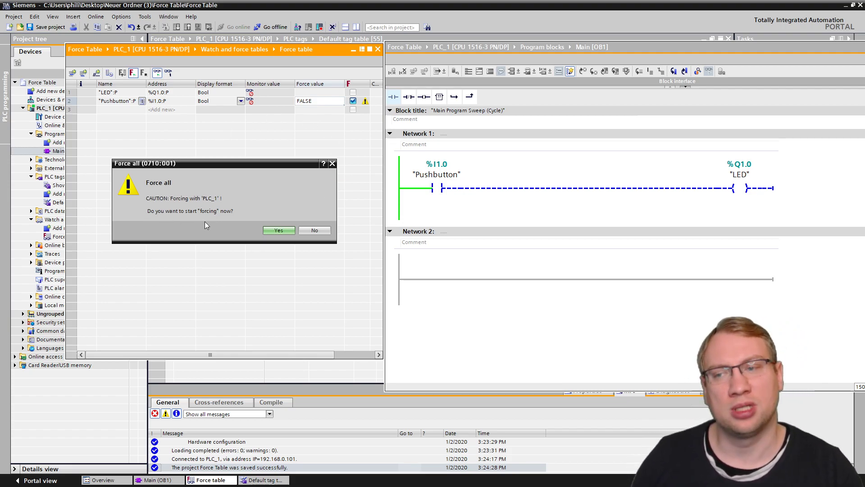
{"action": "left_click", "coordinate": [278, 230]}
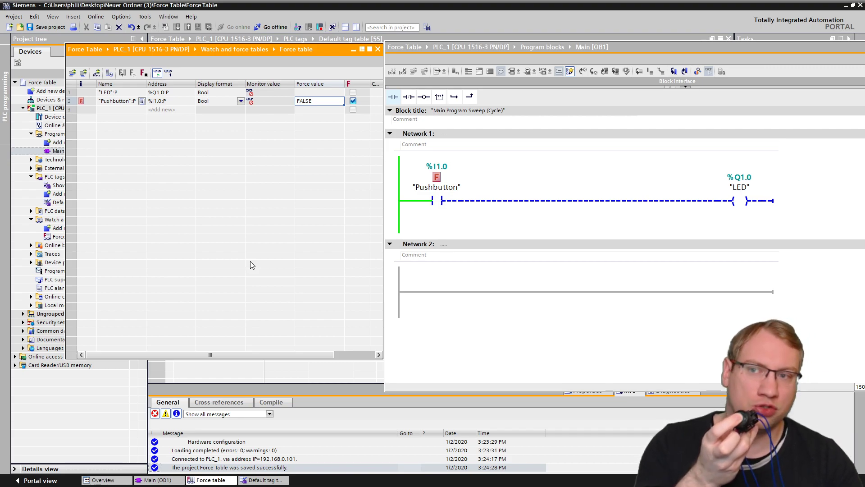
{"action": "left_click", "coordinate": [68, 102]}
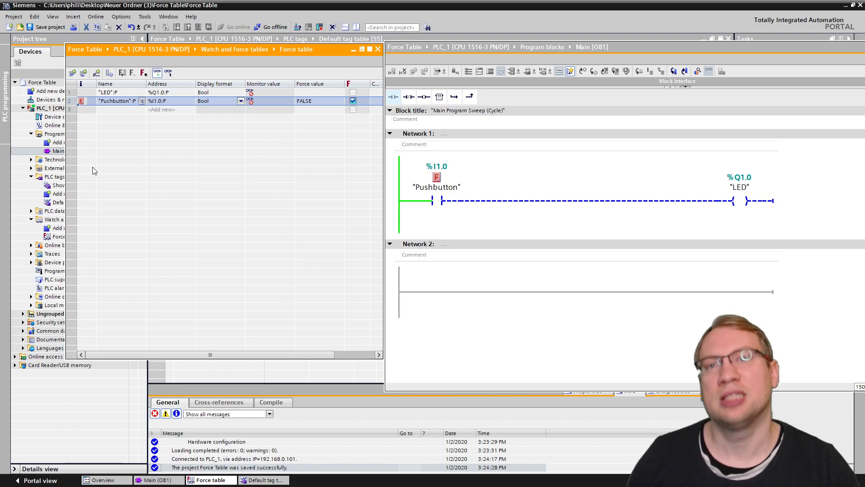
{"action": "left_click", "coordinate": [564, 231]}
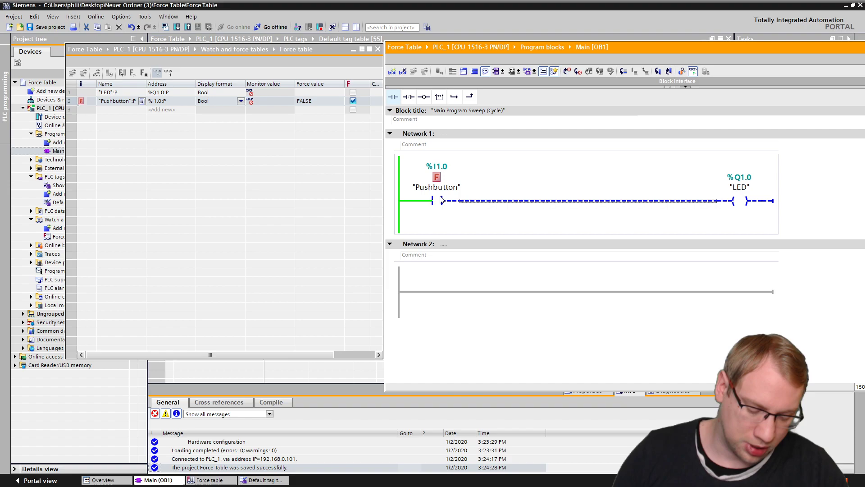
- Change Pushbutton's force value to TRUE and apply it with Force all, confirming the replacement
{"action": "left_click", "coordinate": [312, 102]}
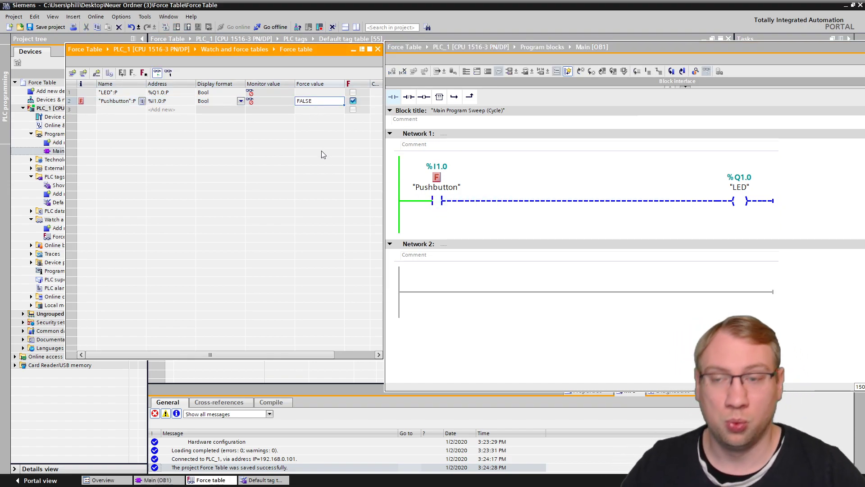
{"action": "type", "text": "TRUE"}
{"action": "key", "text": "Return"}
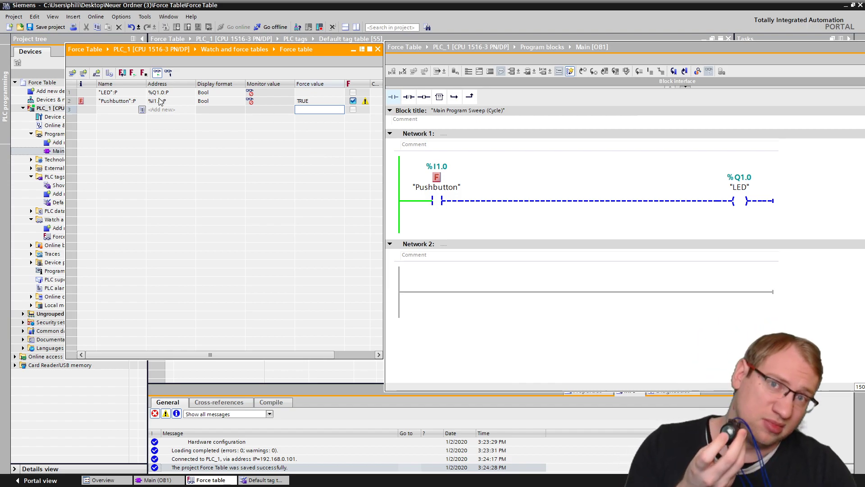
{"action": "left_click", "coordinate": [132, 74]}
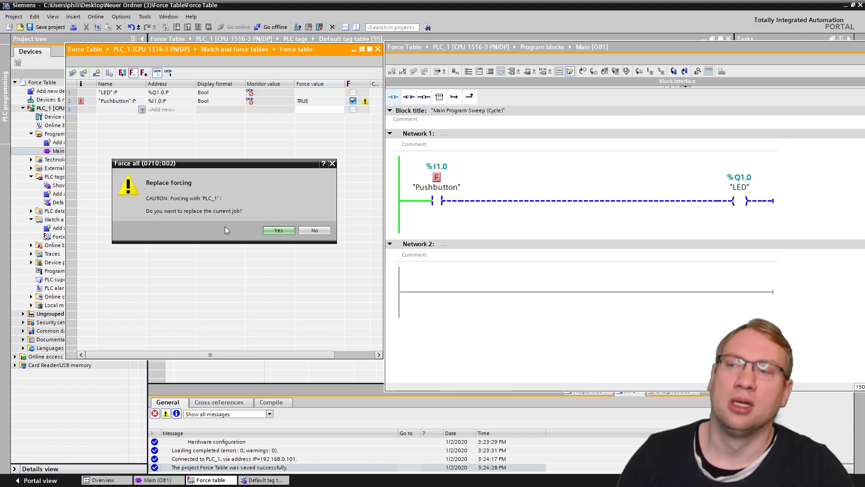
{"action": "left_click", "coordinate": [279, 230]}
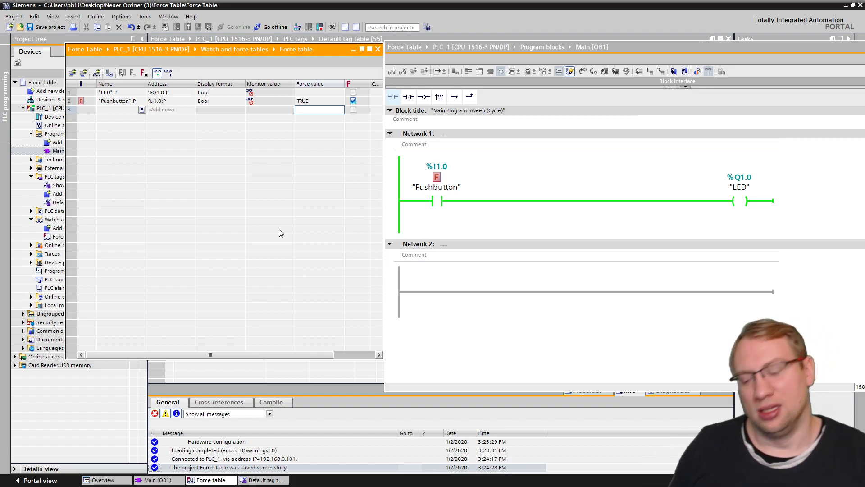
- Change Pushbutton's force value to FALSE, reapply Force all with confirmation, and check its monitor value
{"action": "left_click", "coordinate": [314, 100]}
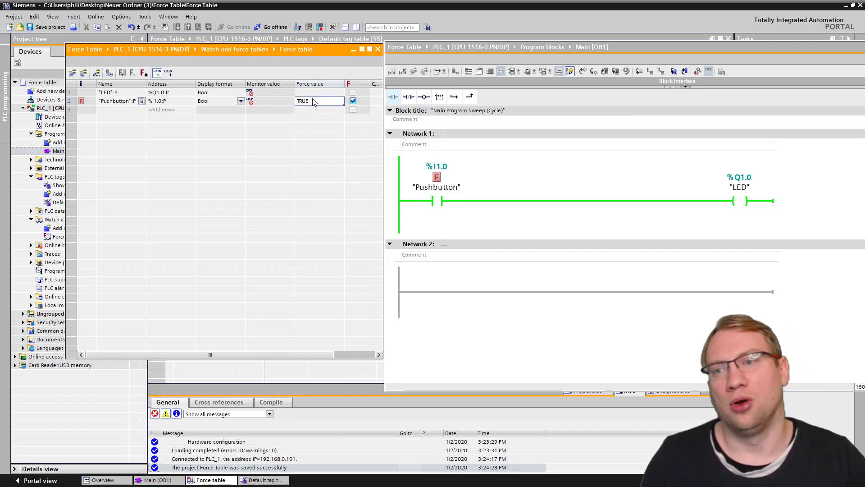
{"action": "type", "text": "FALSE"}
{"action": "key", "text": "Return"}
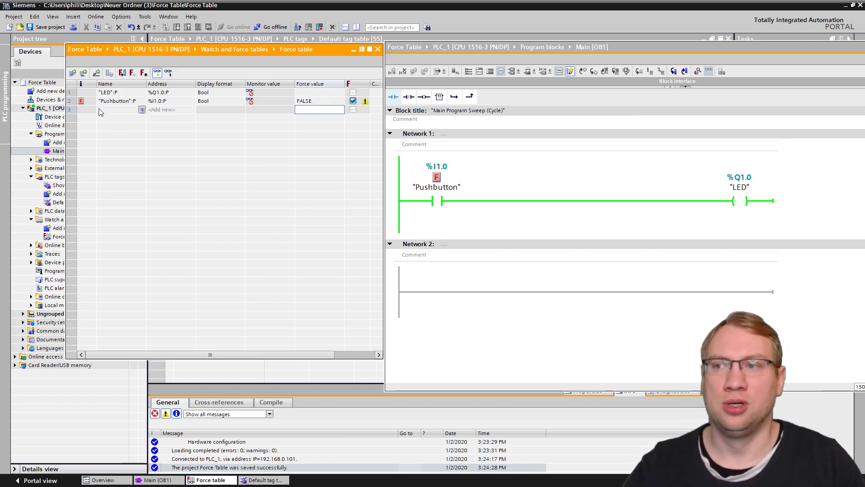
{"action": "left_click", "coordinate": [132, 73]}
{"action": "left_click", "coordinate": [289, 231]}
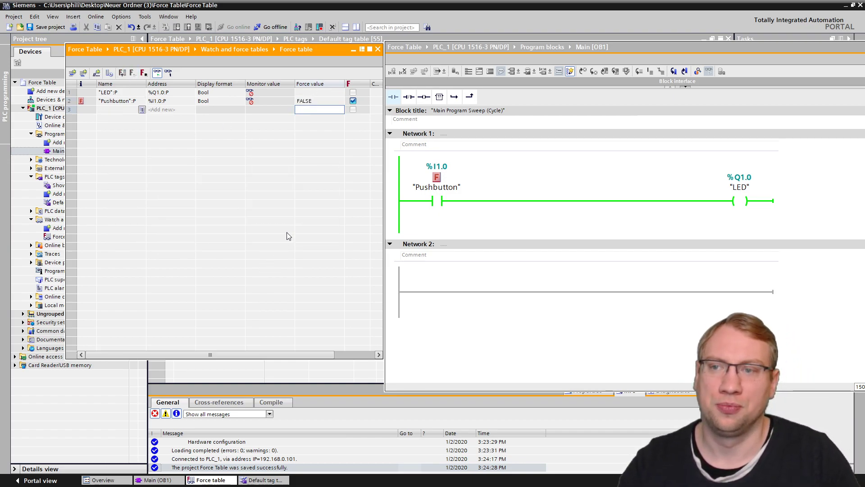
{"action": "left_click", "coordinate": [323, 103]}
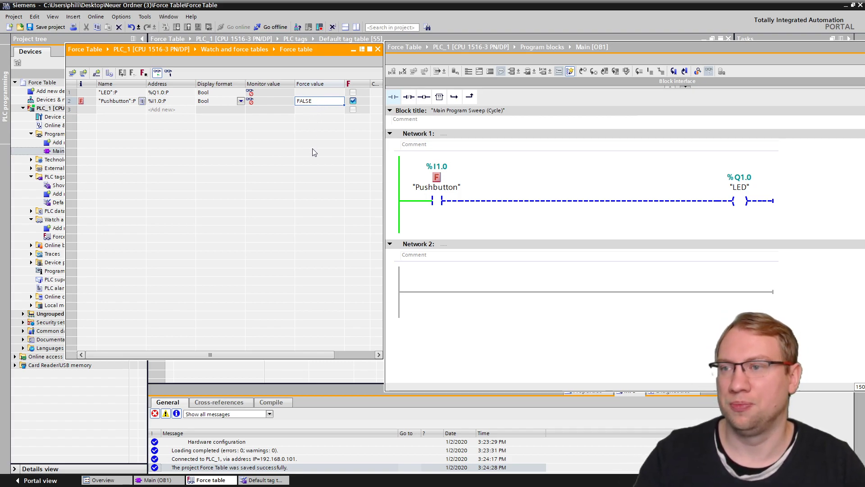
{"action": "left_click", "coordinate": [260, 102]}
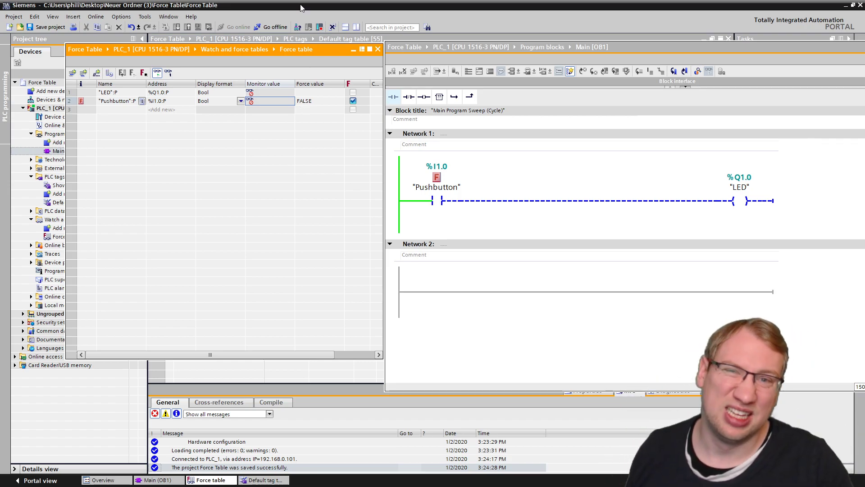
- Float the Main [OB1] editor, bring the Force table forward, and select PLC_1 in the project tree
{"action": "left_click_drag", "start_coordinate": [766, 49], "coordinate": [639, 71]}
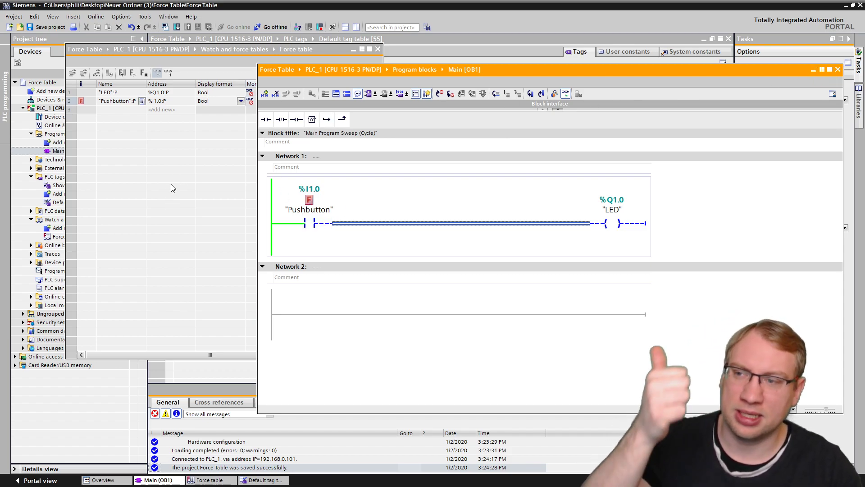
{"action": "left_click", "coordinate": [105, 148]}
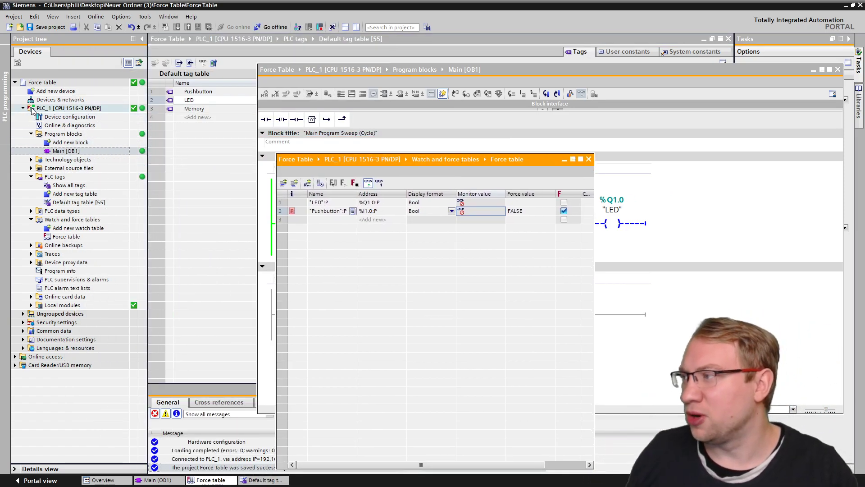
{"action": "left_click", "coordinate": [32, 110]}
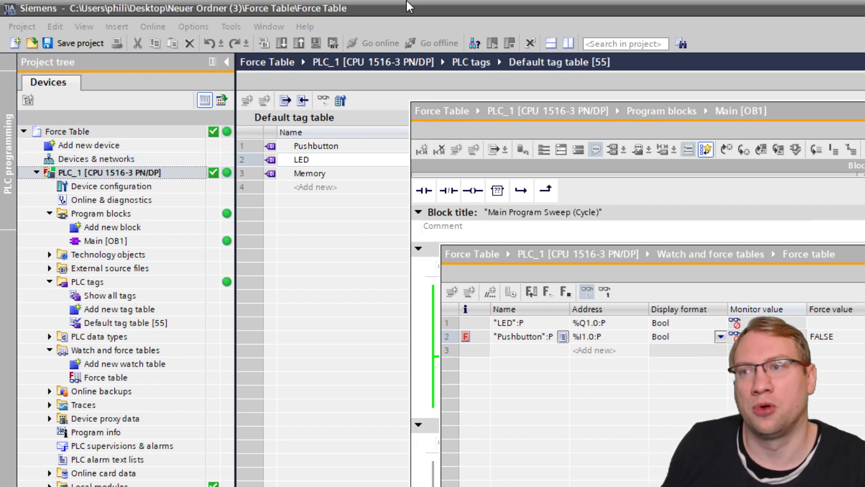
- Go offline from PLC_1, then go online again to reconnect
{"action": "left_click", "coordinate": [439, 43]}
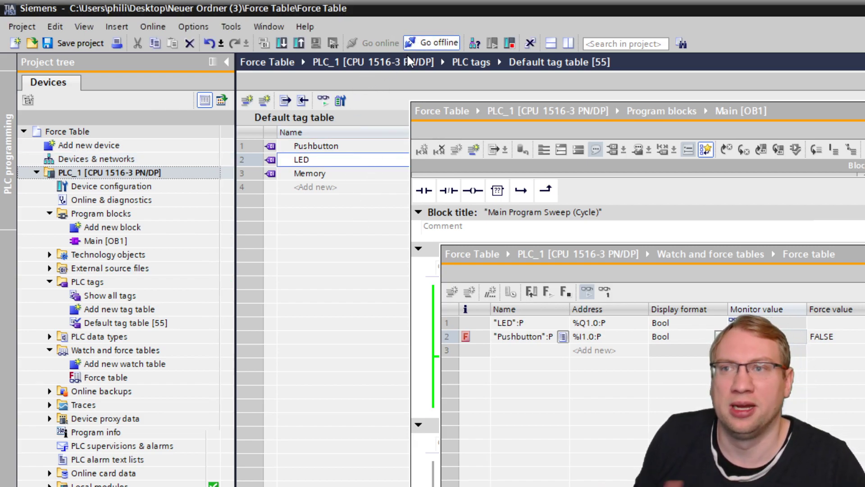
{"action": "left_click", "coordinate": [356, 43]}
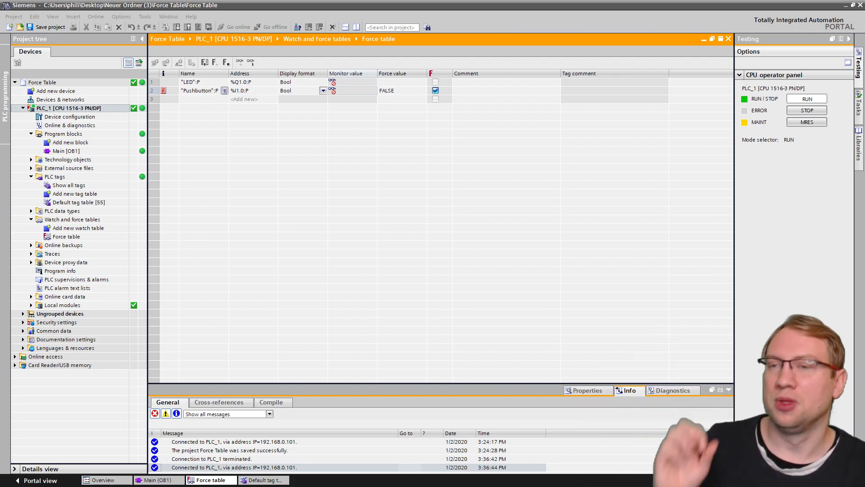
- Select both the LED and Pushbutton rows in the force table and delete them
{"action": "left_click", "coordinate": [396, 145]}
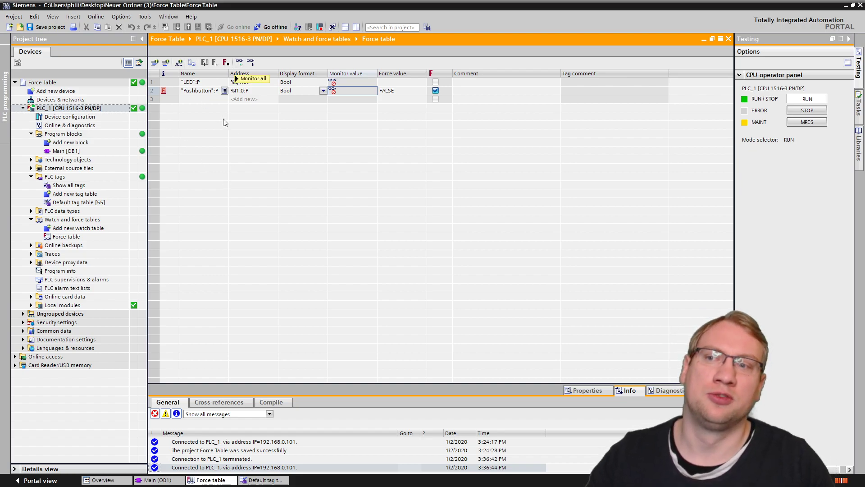
{"action": "left_click_drag", "start_coordinate": [152, 83], "coordinate": [152, 100]}
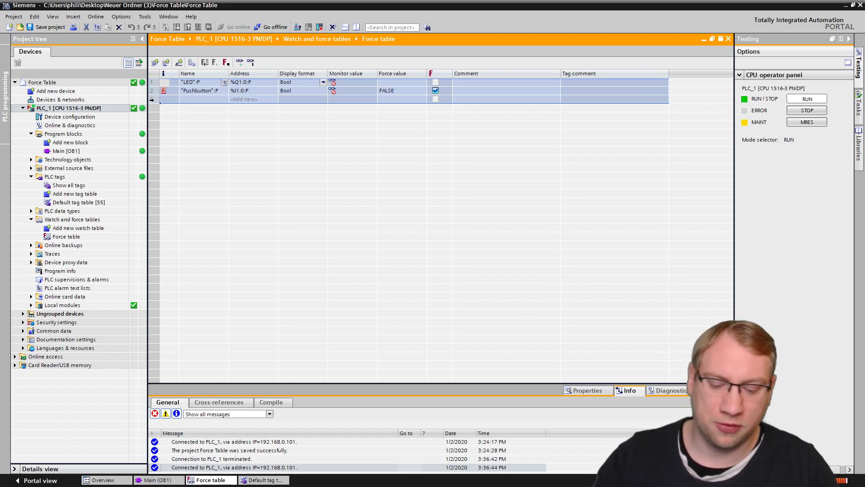
{"action": "key", "text": "Delete"}
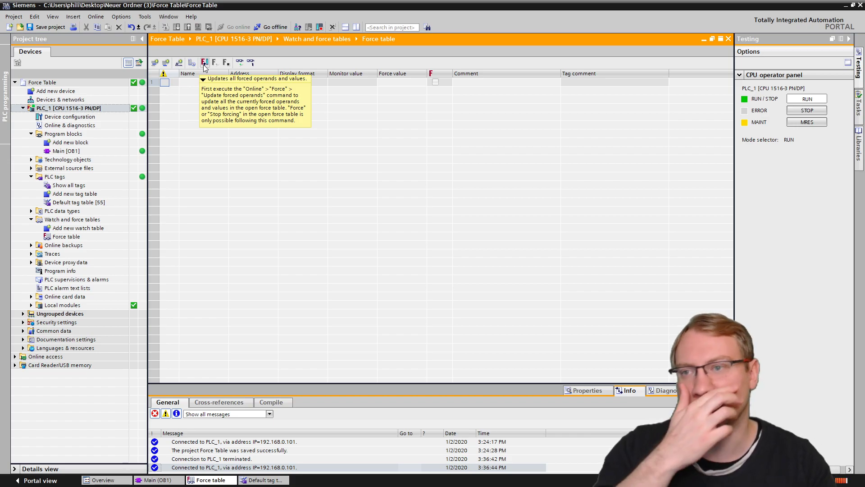
- Reload the forced Pushbutton %I1.0 into the table, then cycle PLC_1 from STOP back to RUN
{"action": "left_click", "coordinate": [204, 63]}
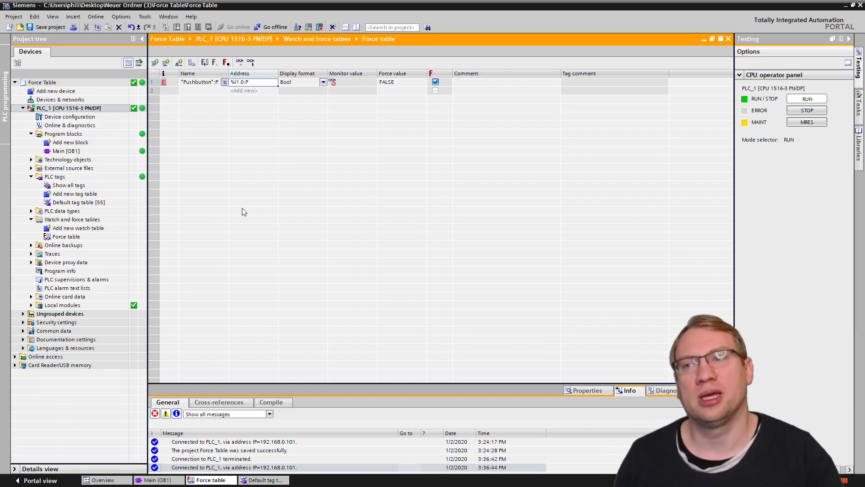
{"action": "left_click", "coordinate": [182, 83]}
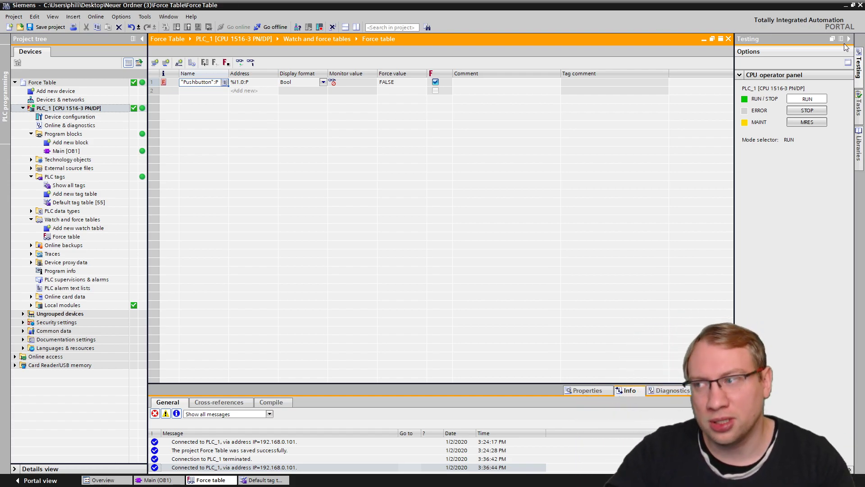
{"action": "left_click", "coordinate": [799, 111]}
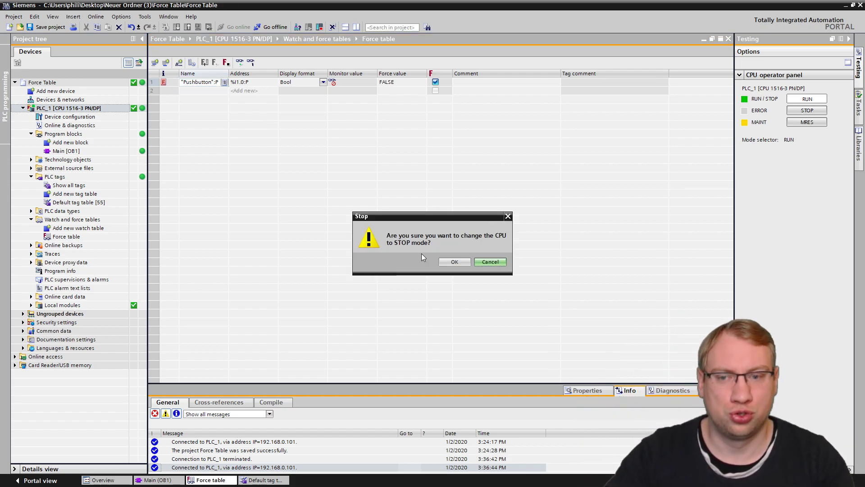
{"action": "left_click", "coordinate": [456, 262]}
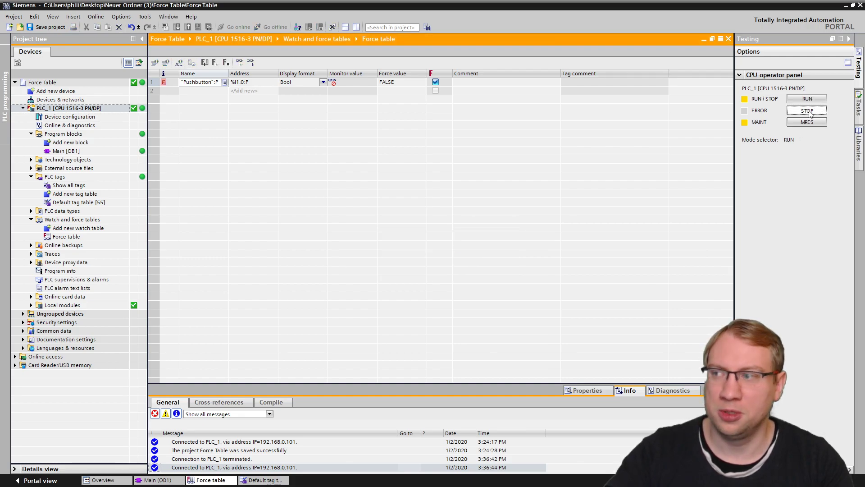
{"action": "left_click", "coordinate": [807, 99]}
{"action": "left_click", "coordinate": [447, 264]}
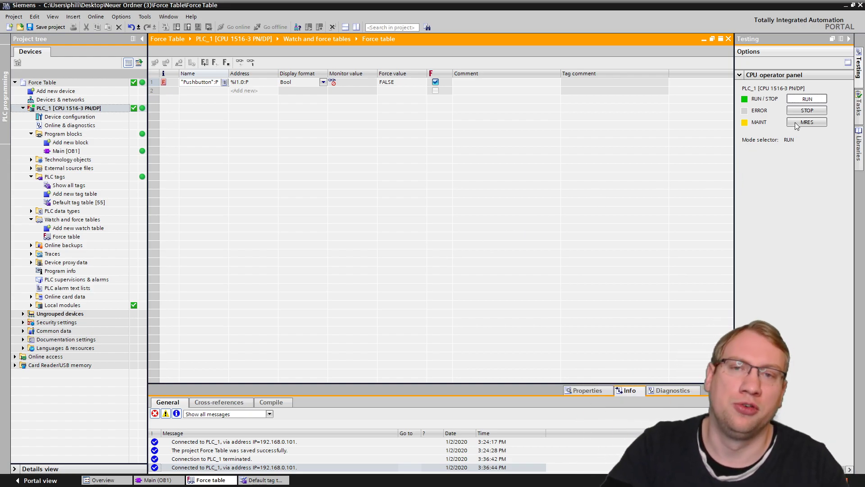
- Confirm the STOP and memory reset prompts to reset PLC_1's memory
{"action": "left_click", "coordinate": [491, 284]}
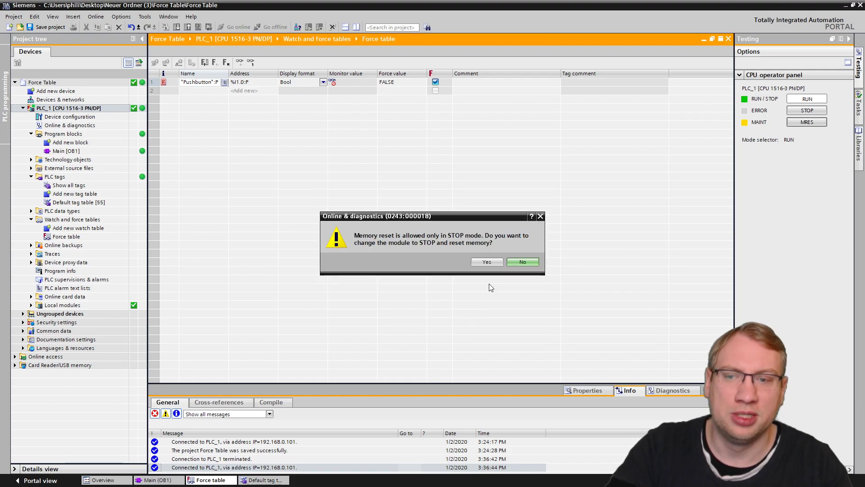
{"action": "left_click", "coordinate": [494, 260]}
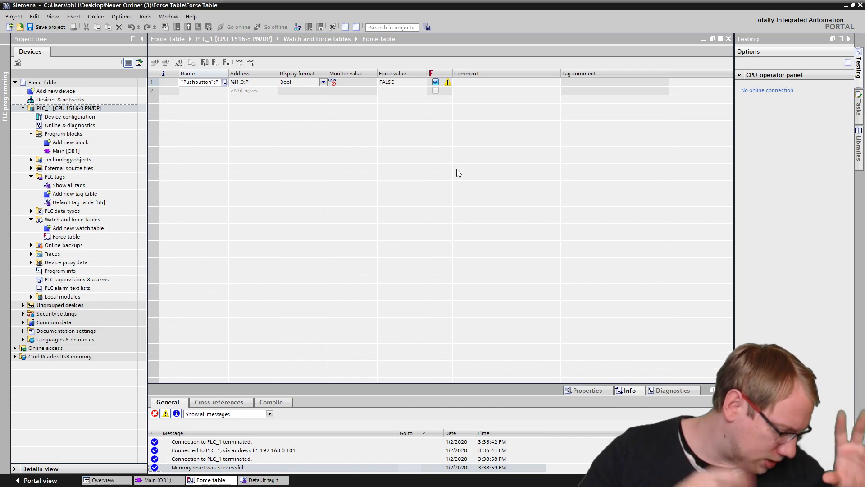
- Reconnect PLC_1 online from the project tree and open its Device configuration
{"action": "left_click", "coordinate": [115, 108]}
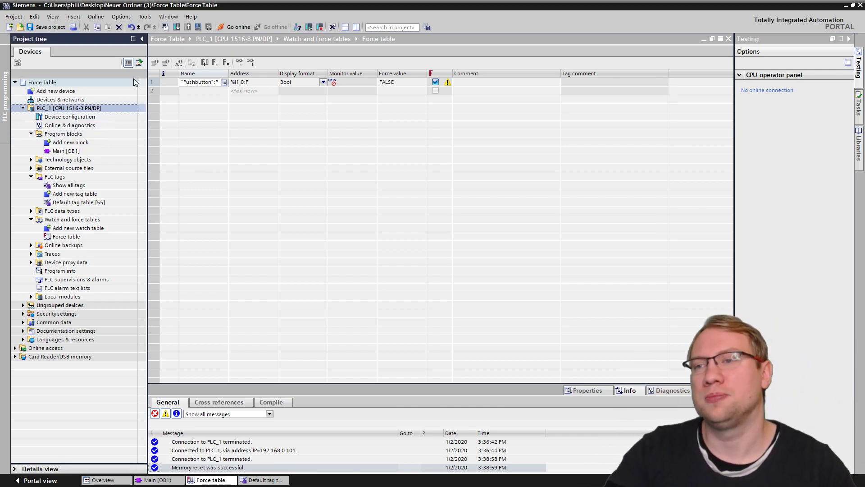
{"action": "left_click", "coordinate": [238, 26]}
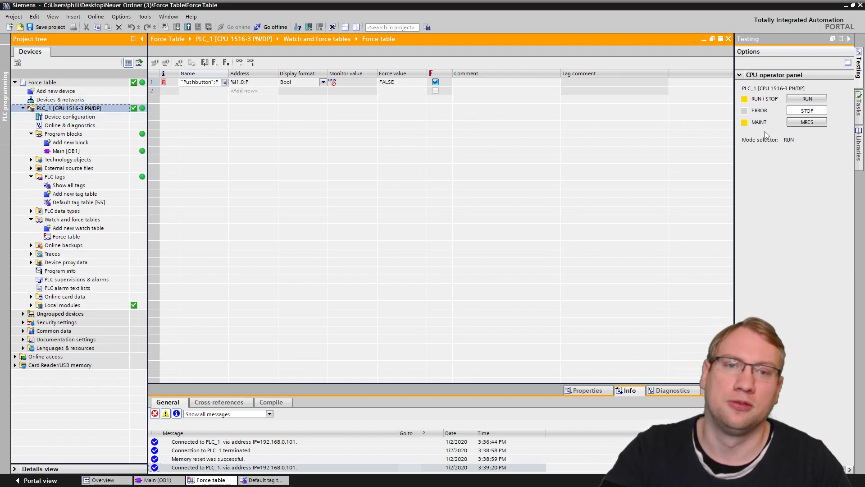
{"action": "left_click", "coordinate": [749, 204]}
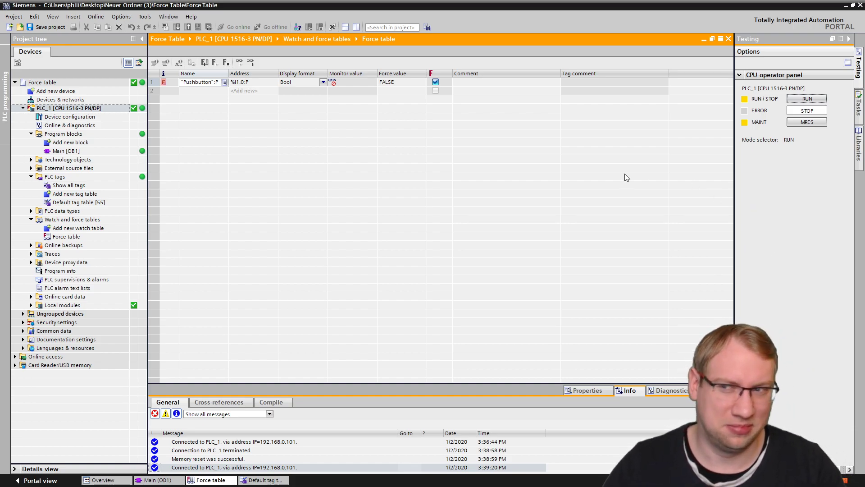
{"action": "double_click", "coordinate": [70, 116]}
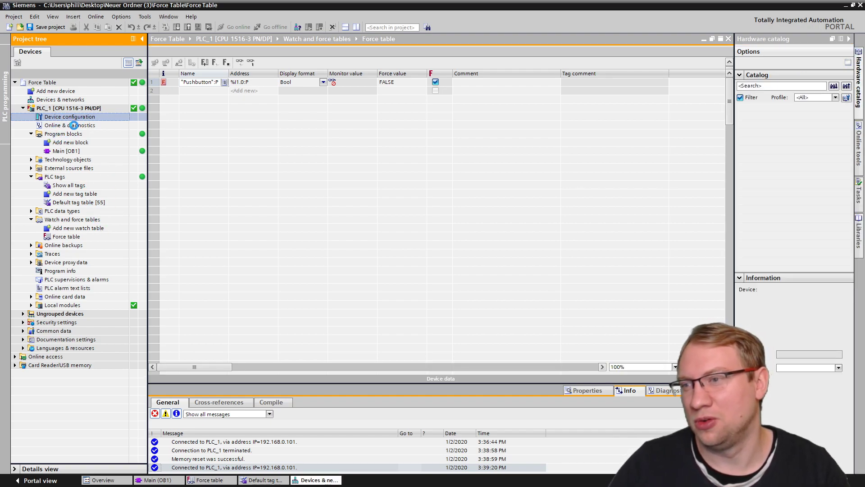
- View PLC_1's Reset to factory settings diagnostics page, close it, and reopen the Force table
{"action": "left_click", "coordinate": [74, 125]}
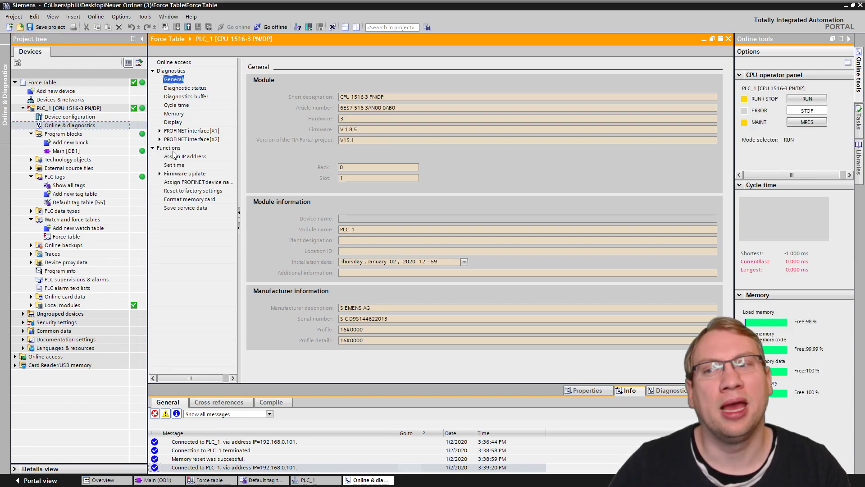
{"action": "left_click", "coordinate": [196, 191]}
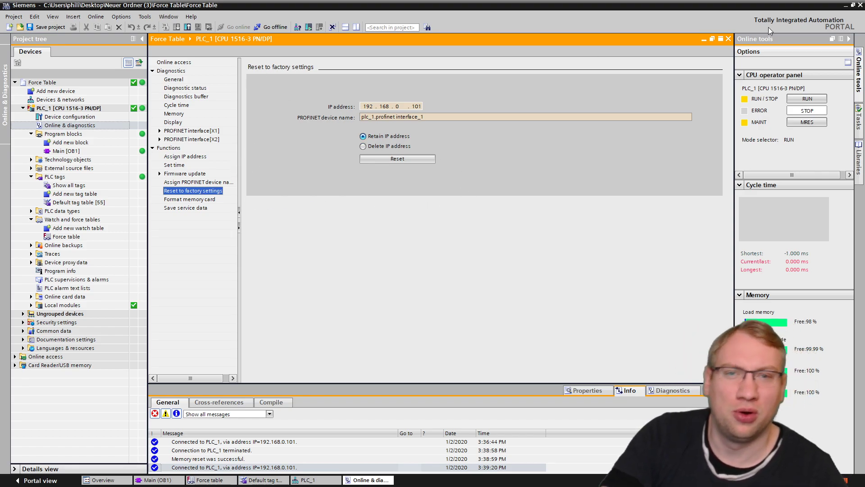
{"action": "left_click", "coordinate": [728, 39]}
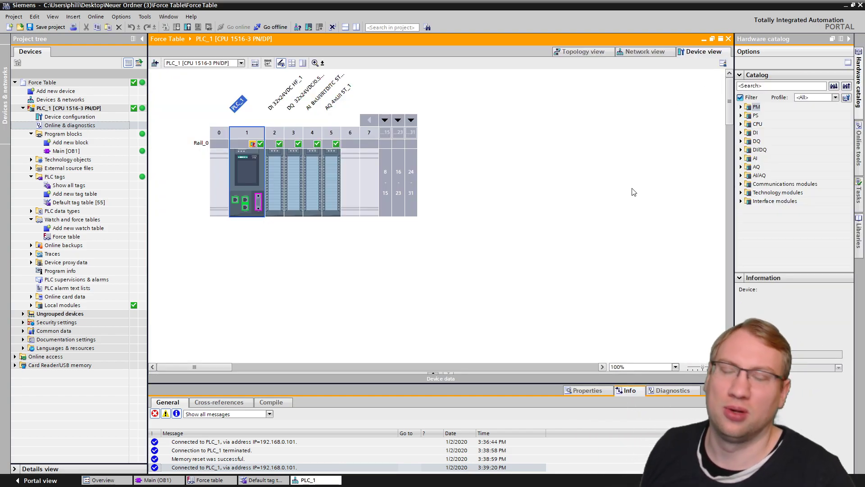
{"action": "left_click", "coordinate": [634, 192]}
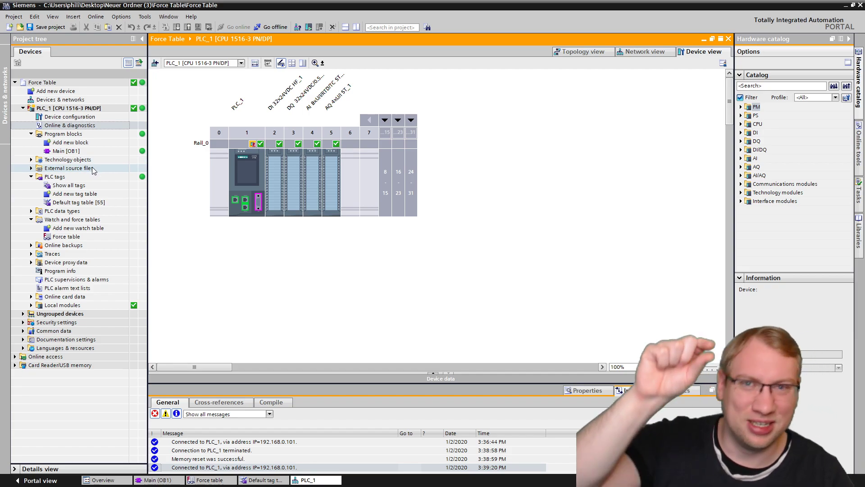
{"action": "double_click", "coordinate": [67, 237]}
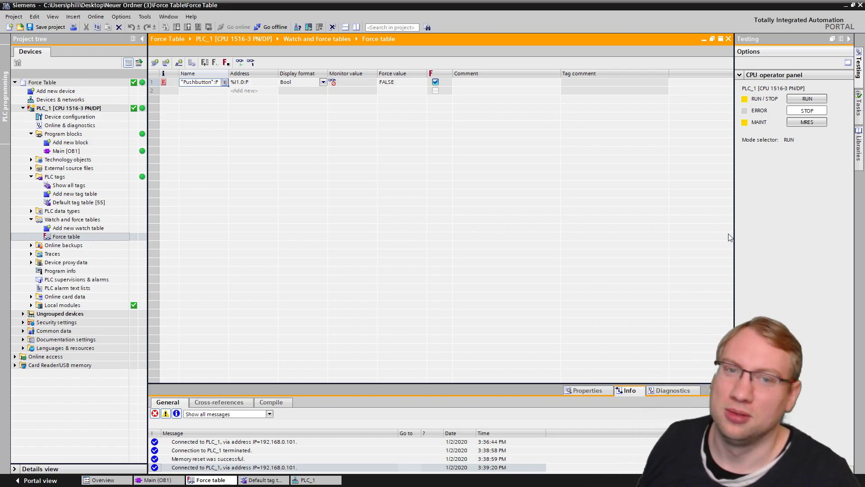
- Switch PLC_1 to RUN from the CPU operator panel and confirm with OK
{"action": "left_click", "coordinate": [805, 99]}
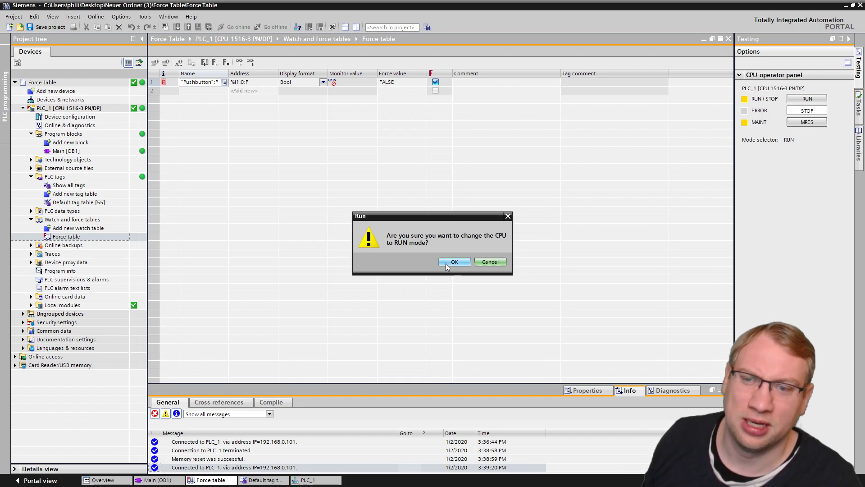
{"action": "left_click", "coordinate": [447, 267]}
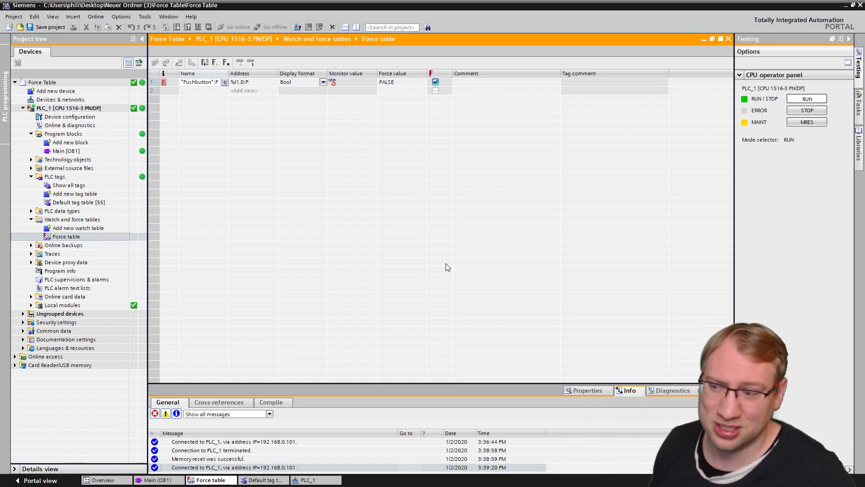
- Clear the F flag on the Pushbutton row and stop forcing, confirming with Yes
{"action": "left_click", "coordinate": [243, 145]}
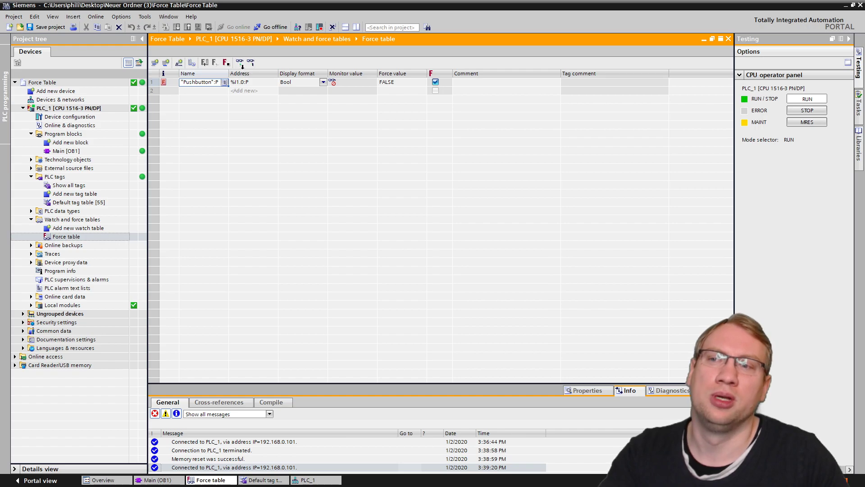
{"action": "left_click", "coordinate": [435, 82]}
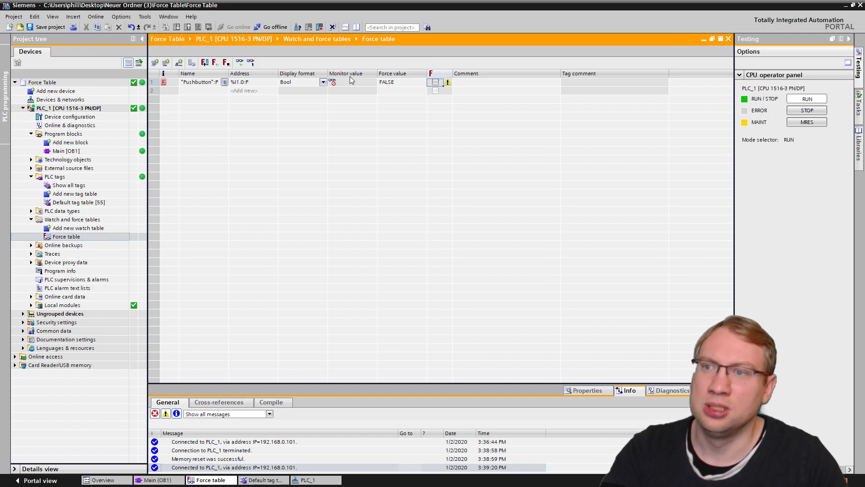
{"action": "left_click", "coordinate": [216, 64]}
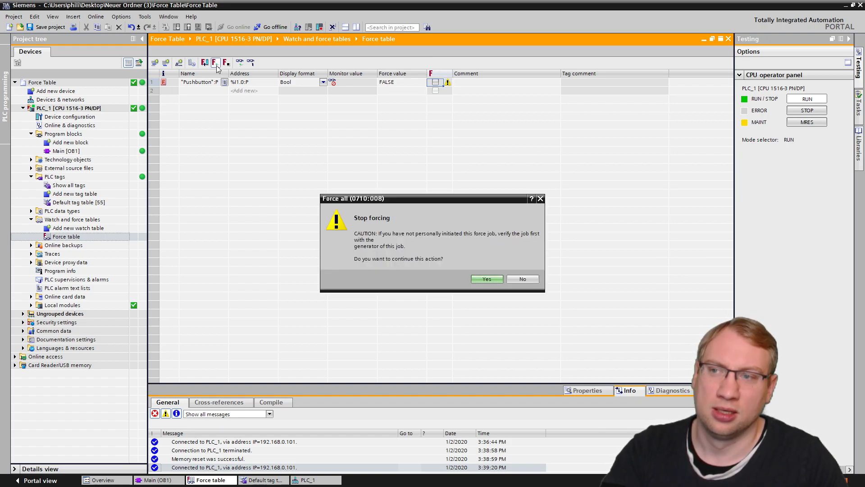
{"action": "left_click", "coordinate": [476, 281]}
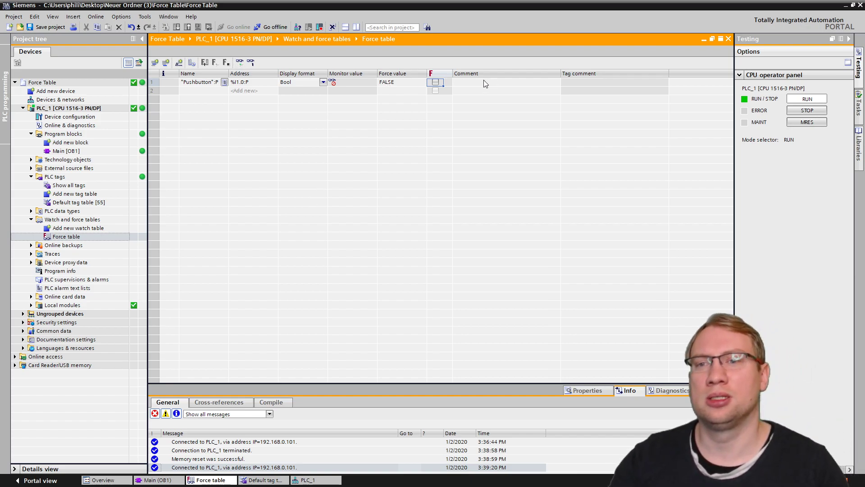
- Re-mark Pushbutton %I1.0 for forcing, start forcing on PLC_1, then stop forcing again
{"action": "left_click", "coordinate": [435, 83]}
{"action": "left_click", "coordinate": [215, 62]}
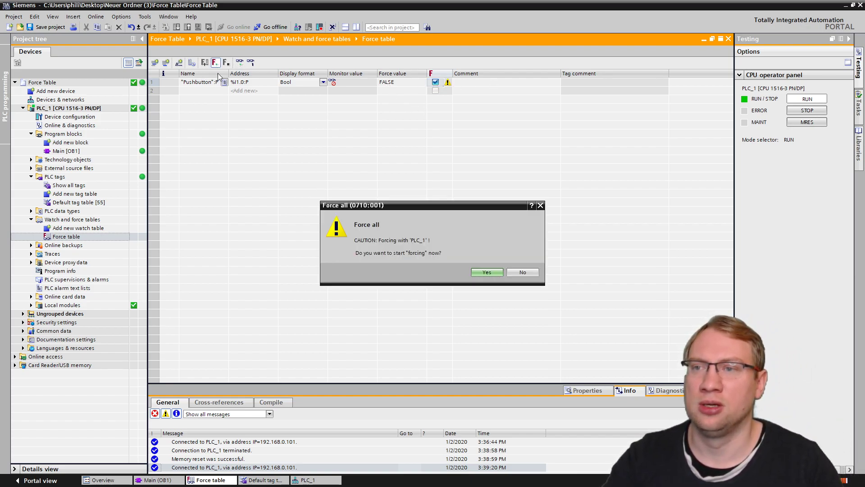
{"action": "left_click", "coordinate": [494, 272]}
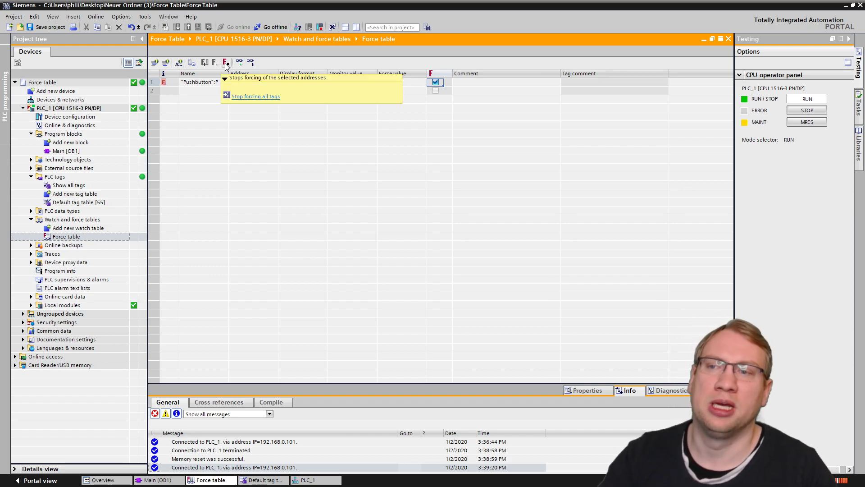
{"action": "left_click", "coordinate": [226, 64]}
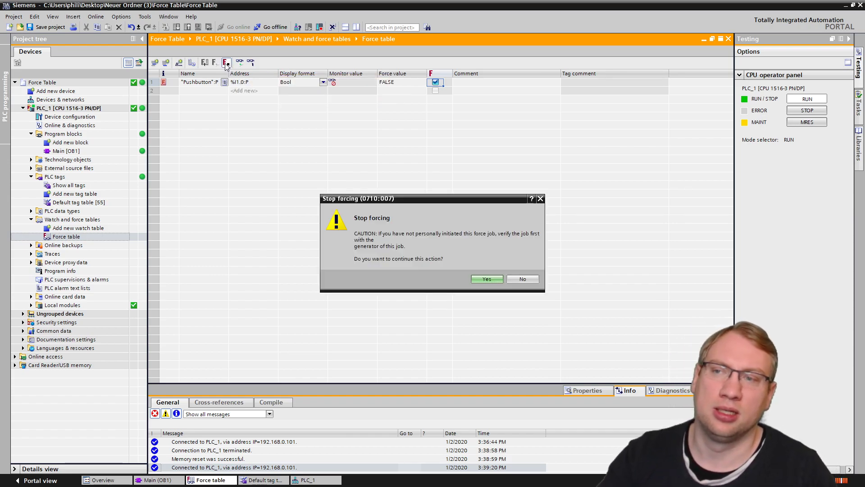
{"action": "left_click", "coordinate": [485, 282]}
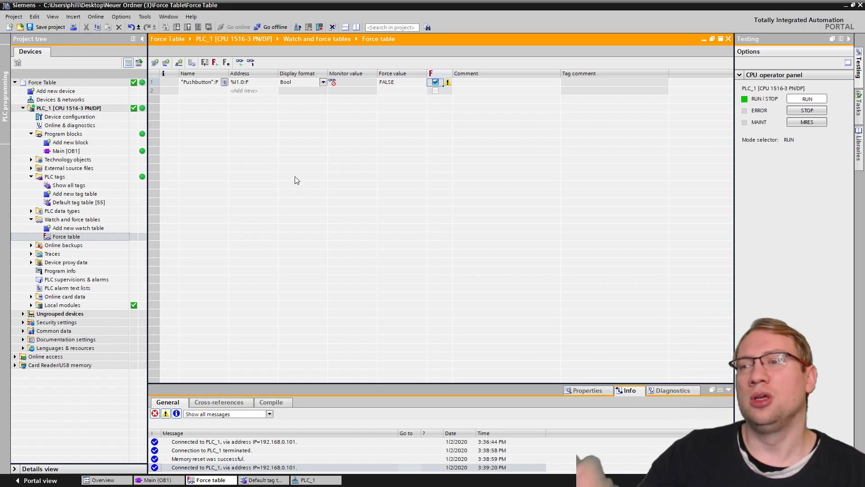
- Add the LED tag in row 2 and float the force table as its own window
{"action": "left_click", "coordinate": [212, 91]}
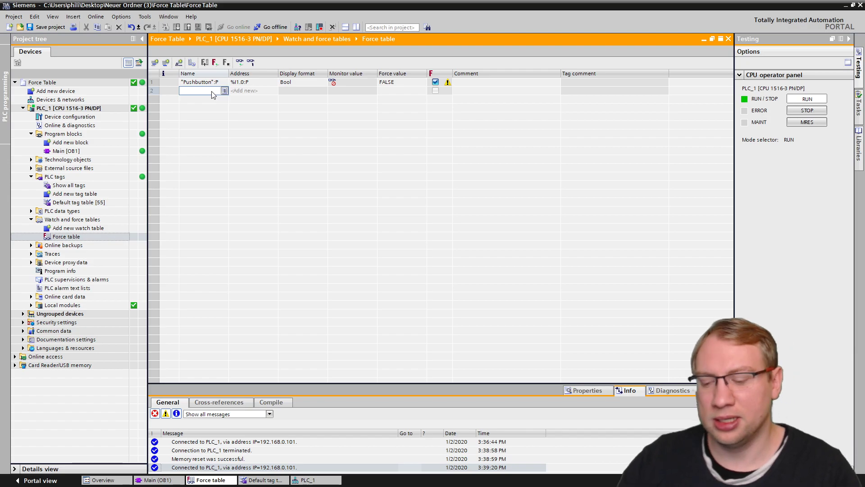
{"action": "type", "text": "LED"}
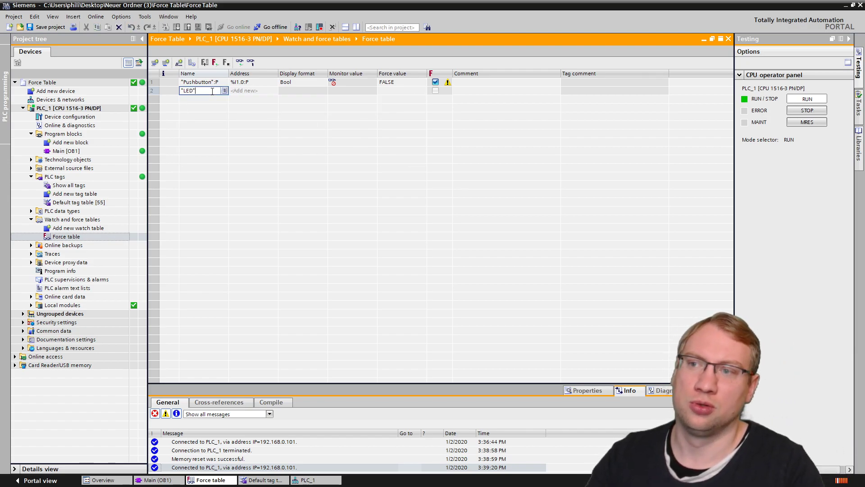
{"action": "key", "text": "Return"}
{"action": "left_click", "coordinate": [712, 38]}
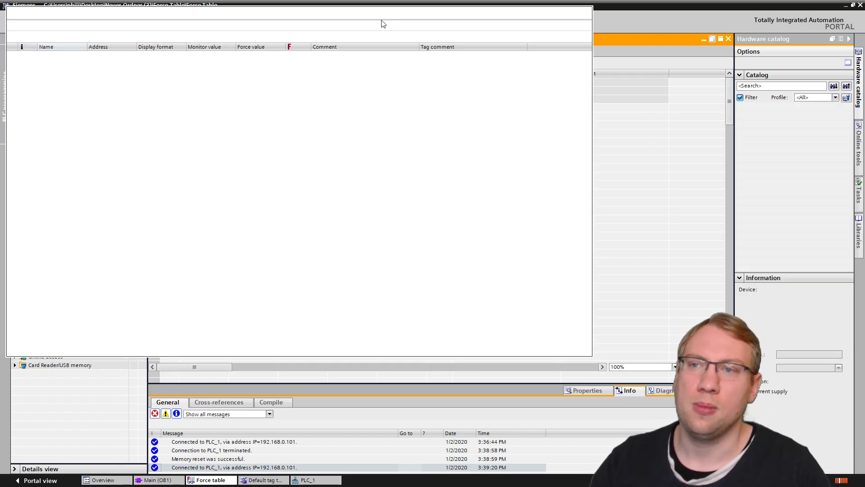
{"action": "left_click_drag", "start_coordinate": [380, 18], "coordinate": [548, 204]}
{"action": "left_click", "coordinate": [524, 156]}
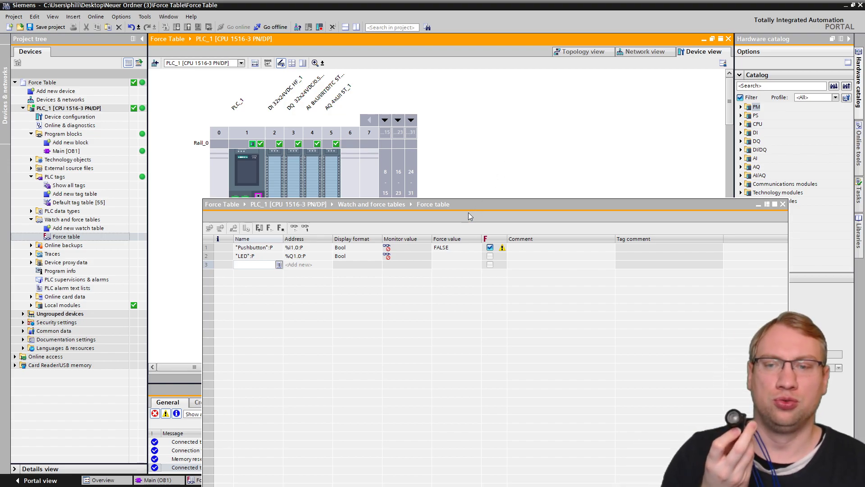
{"action": "left_click_drag", "start_coordinate": [468, 216], "coordinate": [453, 23]}
- Set LED's force value to TRUE, untick Pushbutton, and start forcing on PLC_1
{"action": "left_click", "coordinate": [449, 77]}
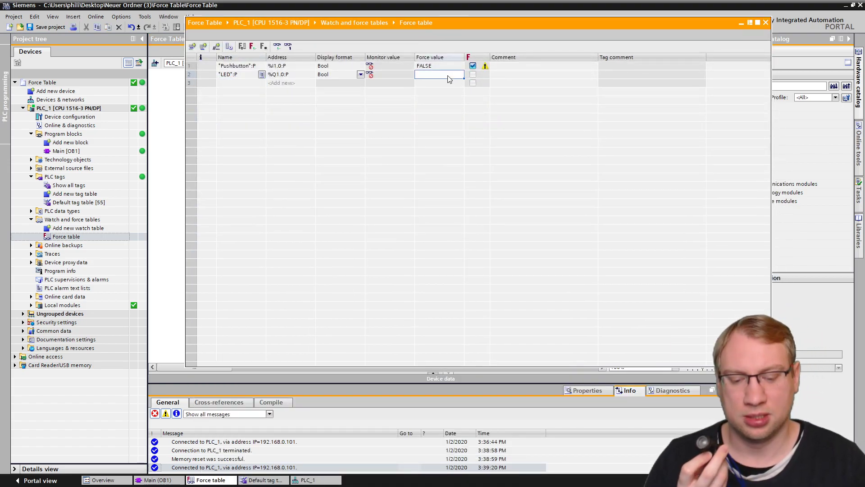
{"action": "type", "text": "tr"}
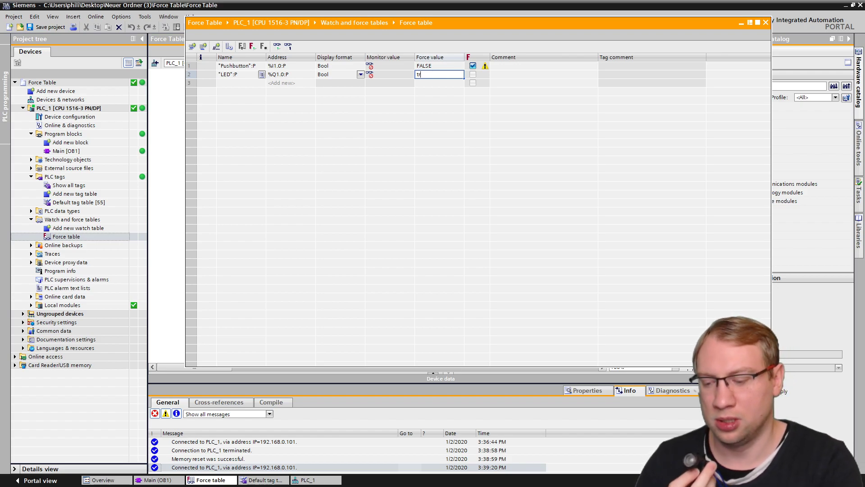
{"action": "type", "text": "ue"}
{"action": "key", "text": "Return"}
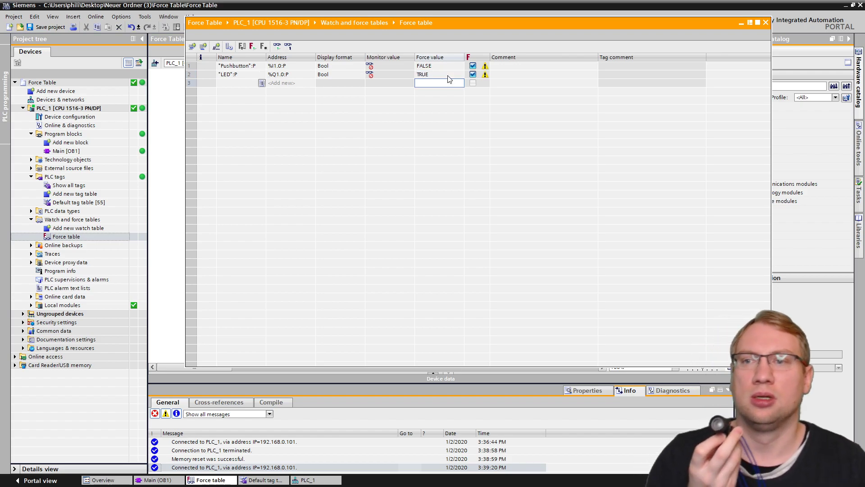
{"action": "left_click", "coordinate": [473, 65]}
{"action": "left_click_drag", "start_coordinate": [458, 24], "coordinate": [482, 71]}
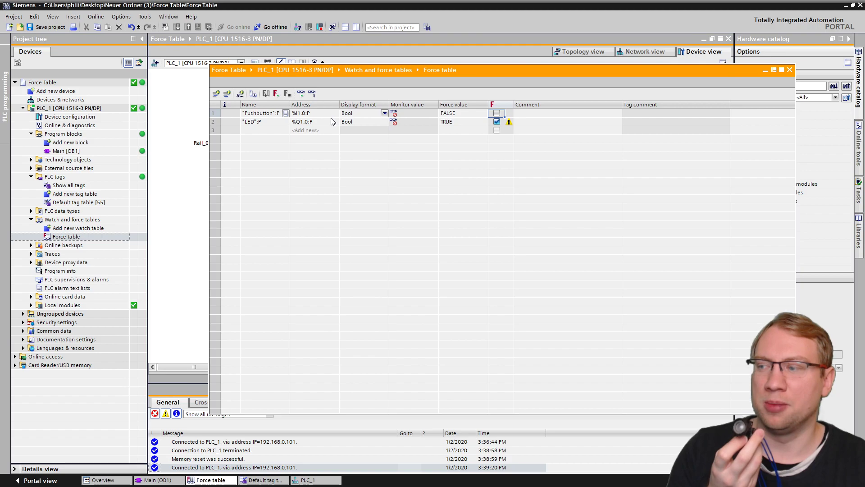
{"action": "left_click", "coordinate": [276, 94]}
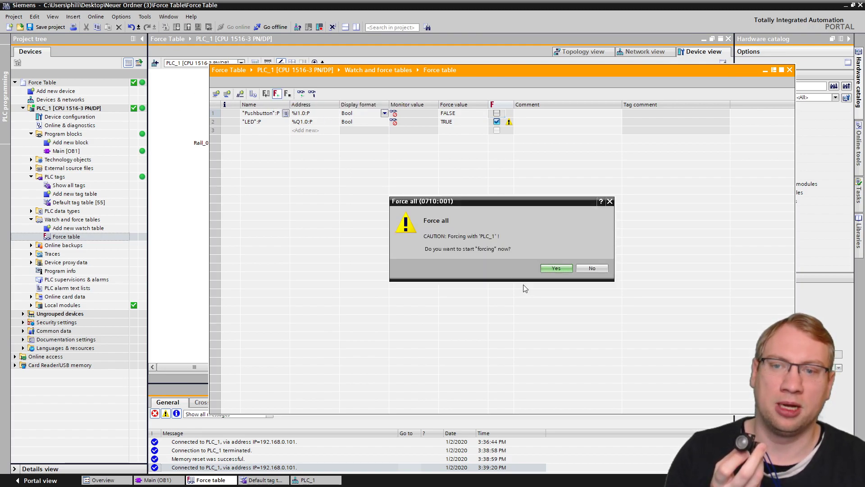
{"action": "left_click", "coordinate": [553, 268]}
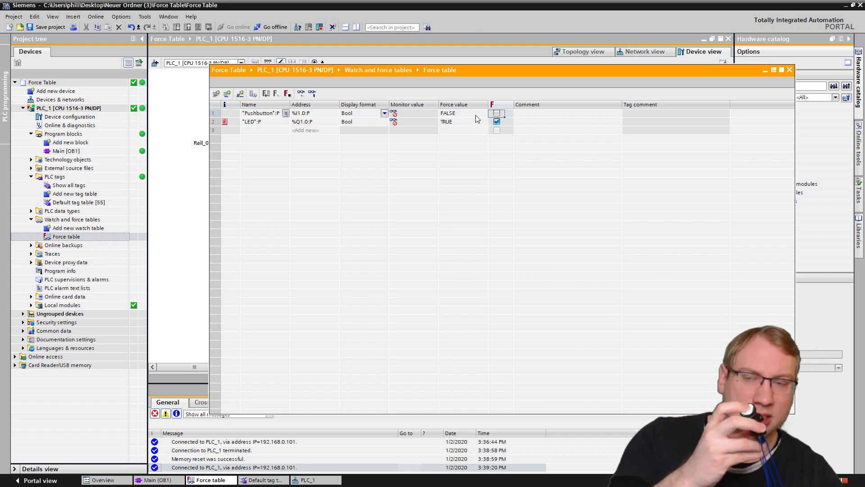
- Open Main [OB1] with live monitoring, arranged beside the shortened force table
{"action": "double_click", "coordinate": [63, 151]}
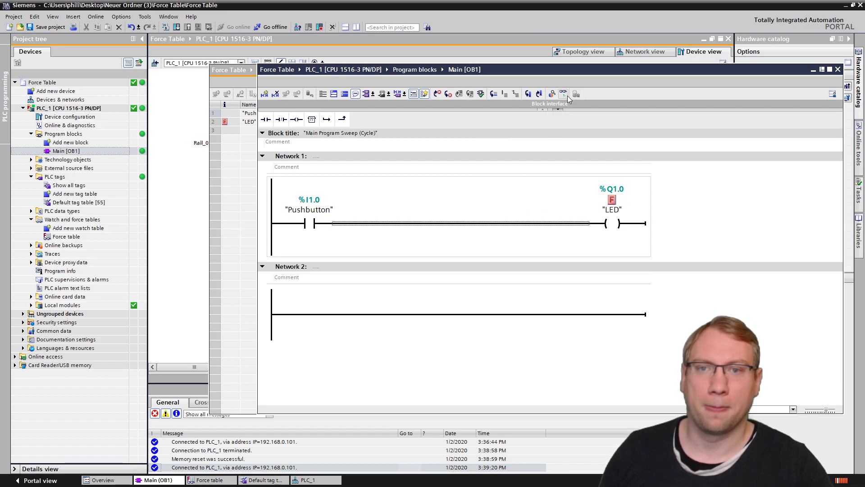
{"action": "key", "text": "ctrl+t"}
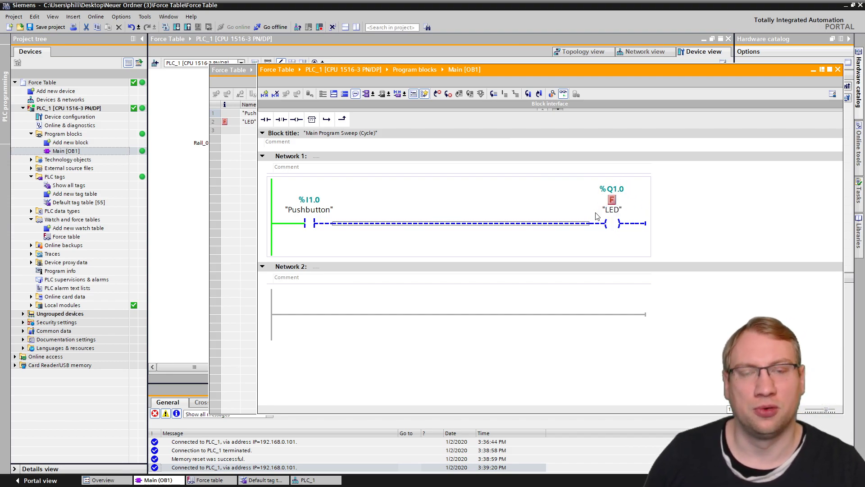
{"action": "left_click_drag", "start_coordinate": [545, 69], "coordinate": [346, 187]}
{"action": "left_click_drag", "start_coordinate": [421, 70], "coordinate": [478, 56]}
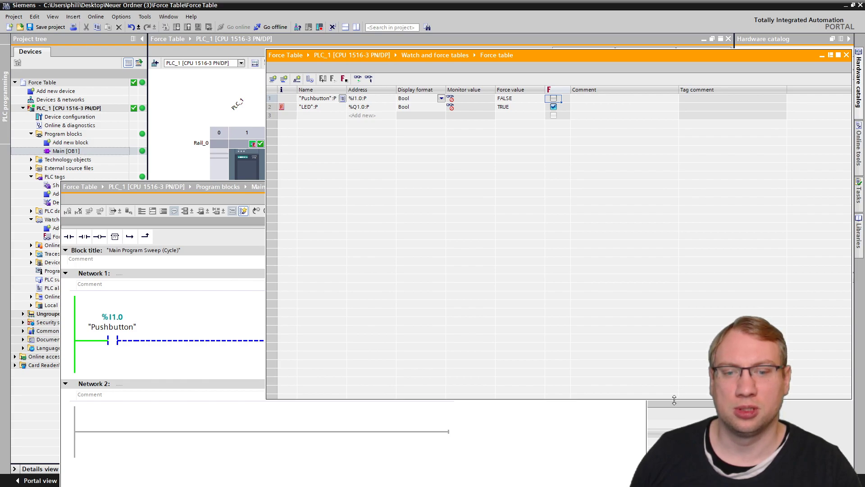
{"action": "left_click_drag", "start_coordinate": [530, 399], "coordinate": [530, 167]}
- Include Pushbutton %I1.0 (FALSE) in forcing and replace the active force job
{"action": "left_click", "coordinate": [553, 98]}
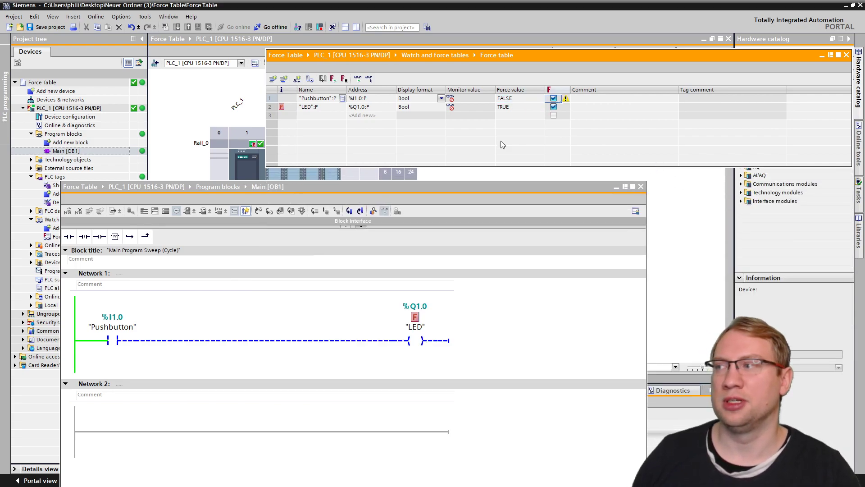
{"action": "left_click", "coordinate": [325, 79]}
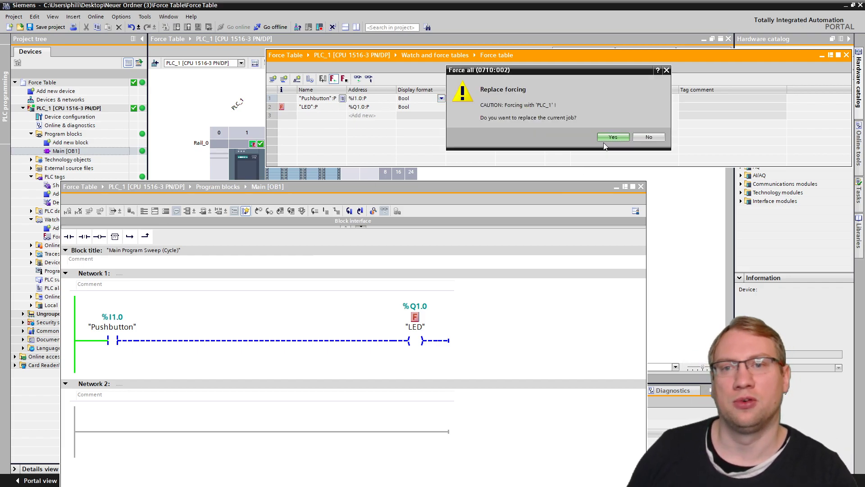
{"action": "left_click", "coordinate": [610, 138]}
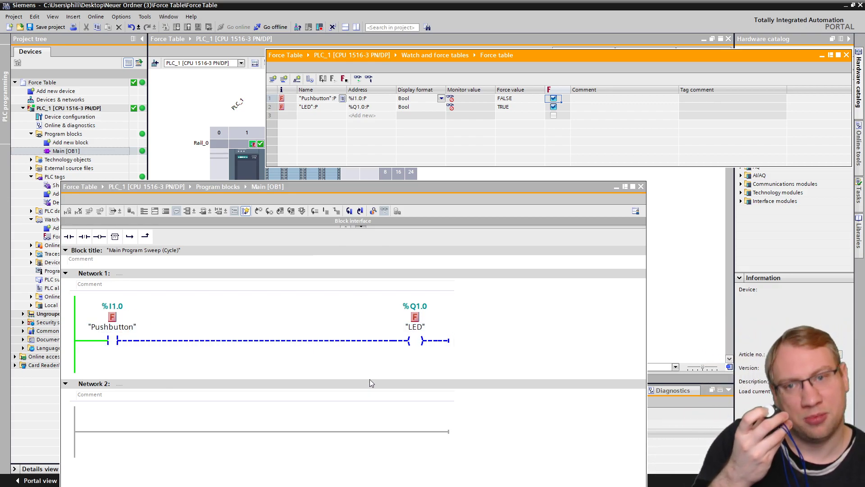
- Force Pushbutton %I1.0 to TRUE and reapply forcing so the OB1 rung energises
{"action": "left_click", "coordinate": [518, 100]}
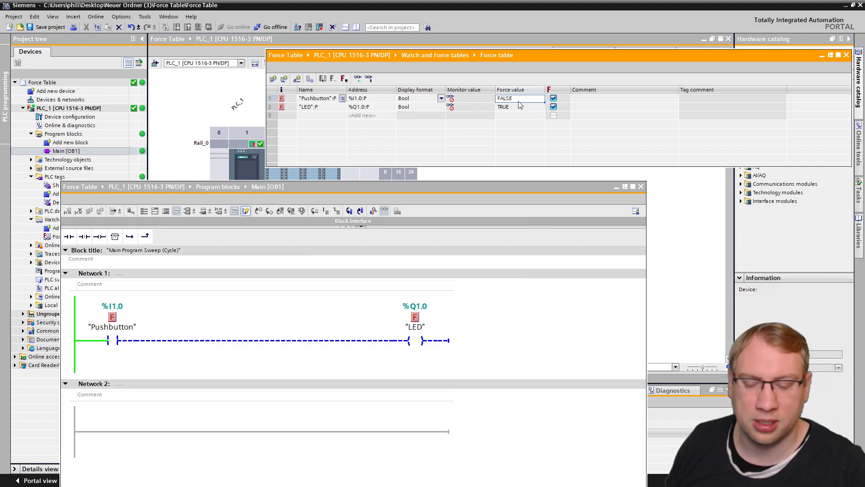
{"action": "type", "text": "TRUE"}
{"action": "key", "text": "Return"}
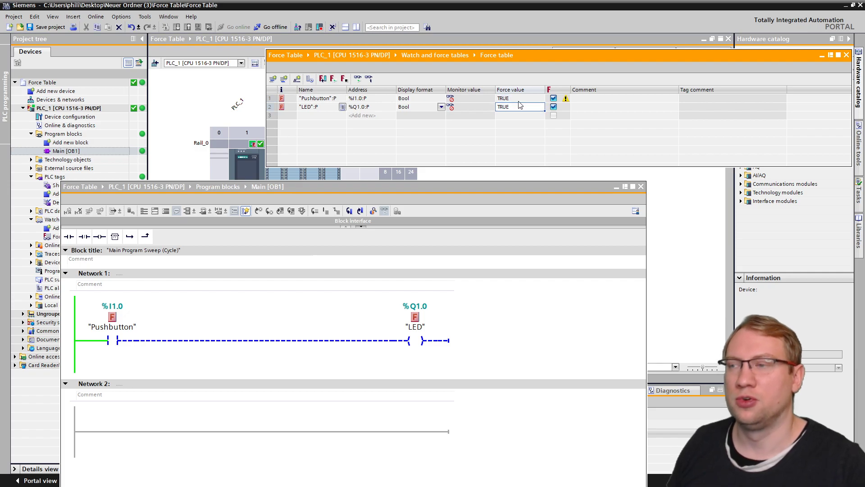
{"action": "left_click", "coordinate": [333, 79]}
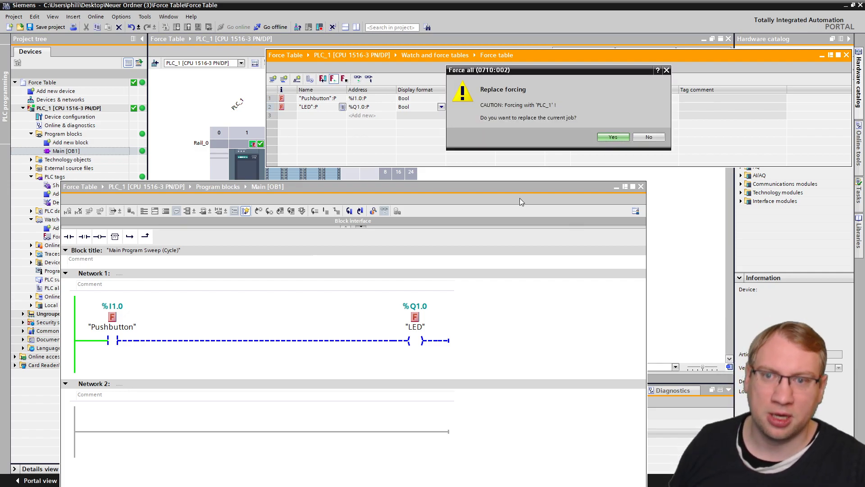
{"action": "left_click", "coordinate": [614, 137]}
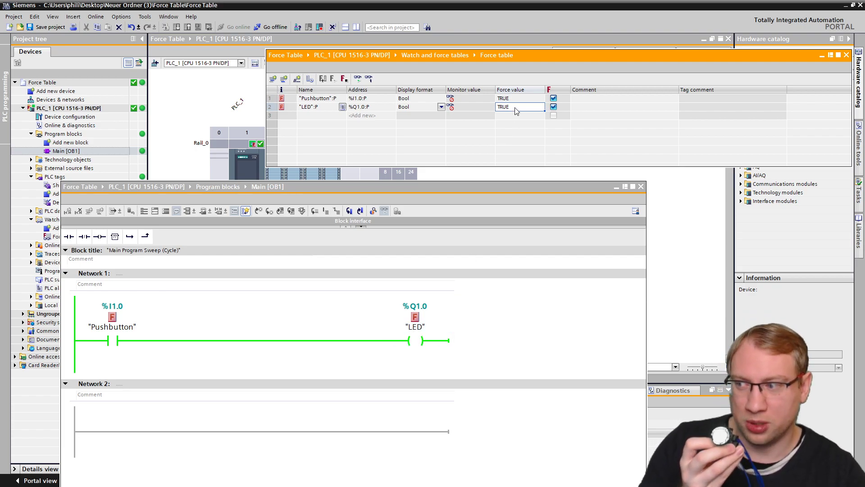
- Change LED %Q1.0's force value to 0 and reapply forcing
{"action": "type", "text": "0"}
{"action": "key", "text": "Return"}
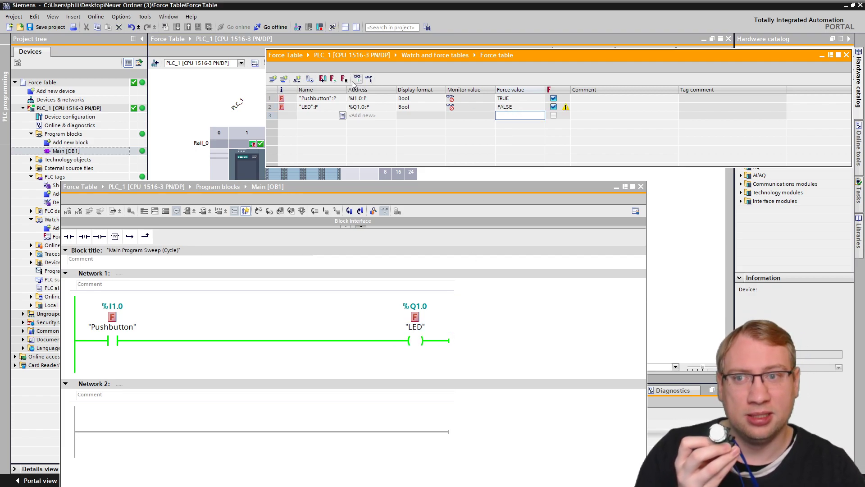
{"action": "left_click", "coordinate": [333, 78]}
{"action": "left_click", "coordinate": [614, 136]}
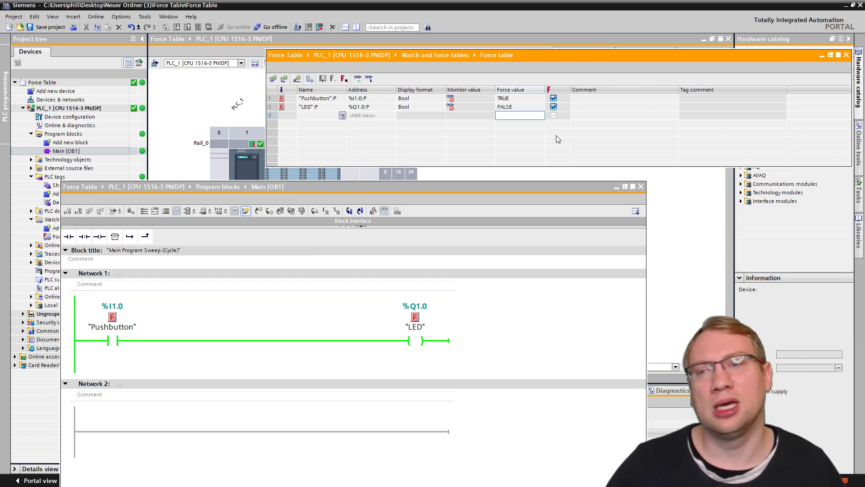
- Stop forcing of Pushbutton and LED on PLC_1, then save the project
{"action": "left_click", "coordinate": [344, 78]}
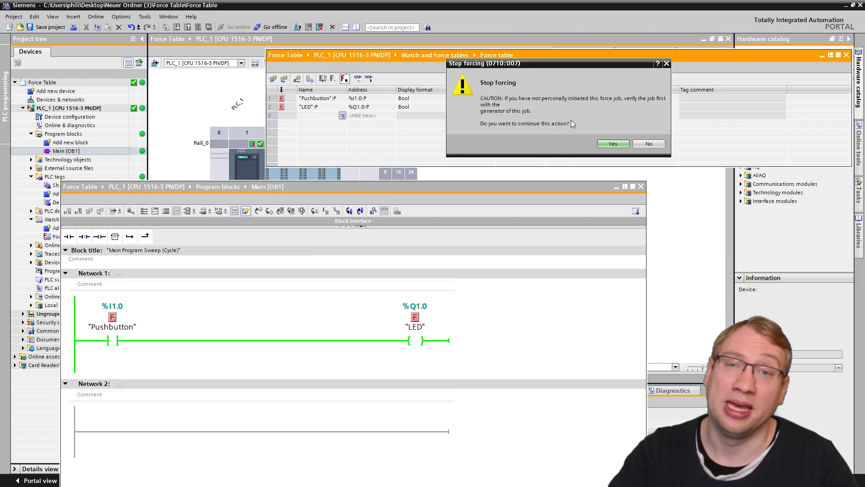
{"action": "left_click", "coordinate": [612, 144]}
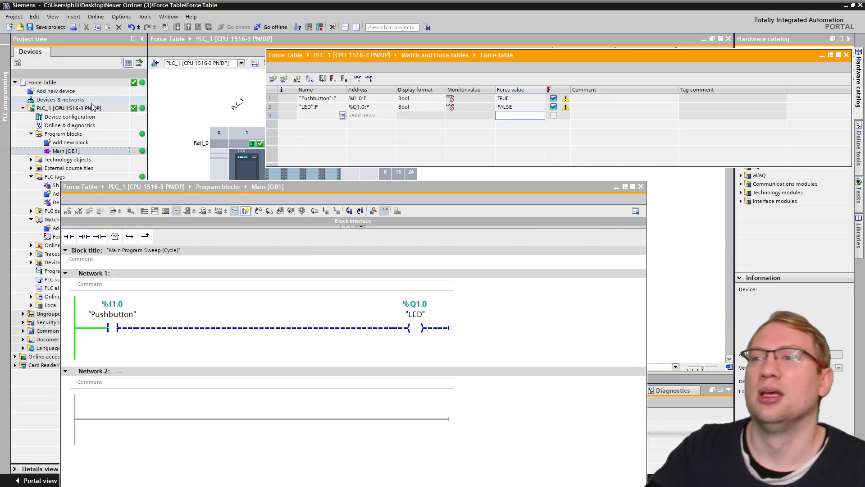
{"action": "left_click", "coordinate": [61, 28]}
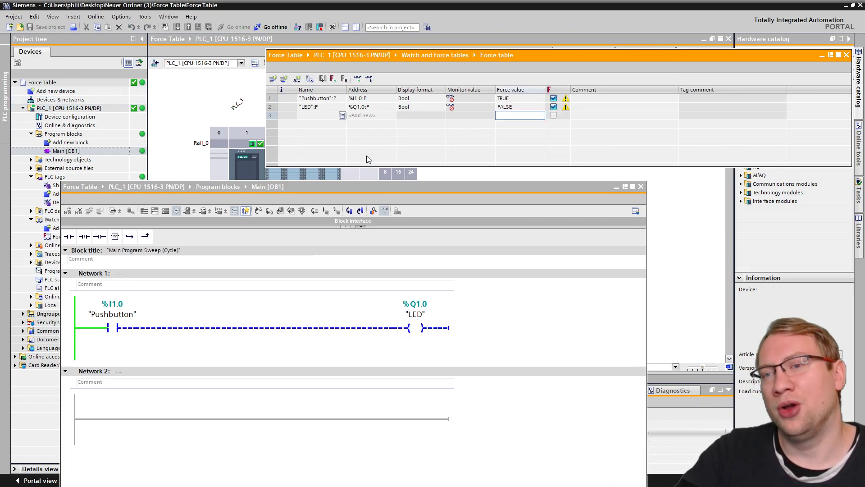